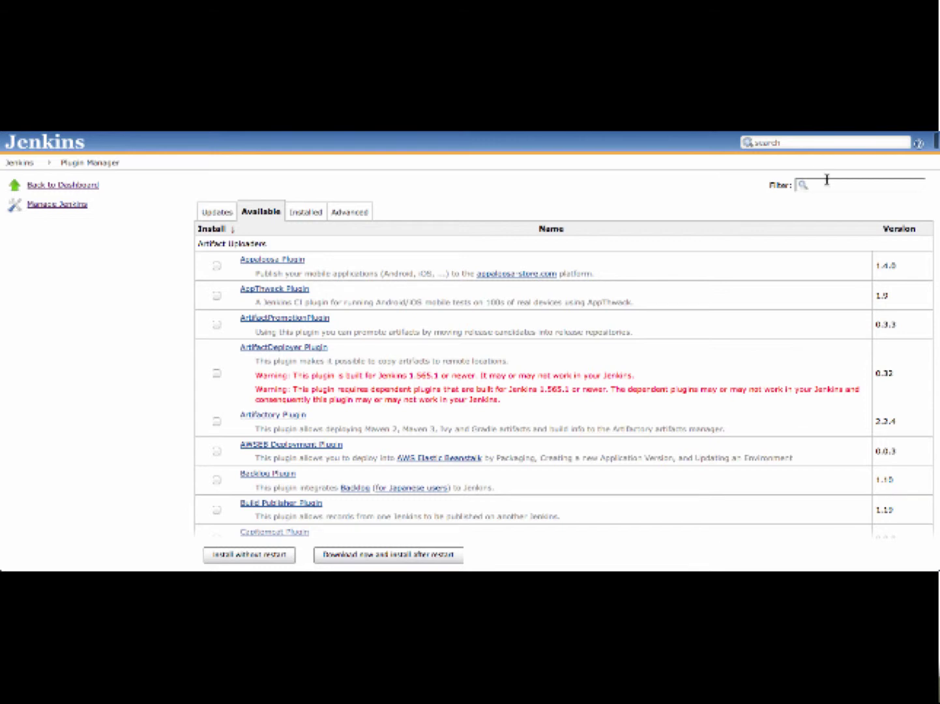
Find the Serena Deploy Plugin among the available plugins by filtering for "serena", install it without restart, and choose to restart Jenkins when installation completes
{"action": "left_click", "coordinate": [827, 184]}
{"action": "type", "text": "serena"}
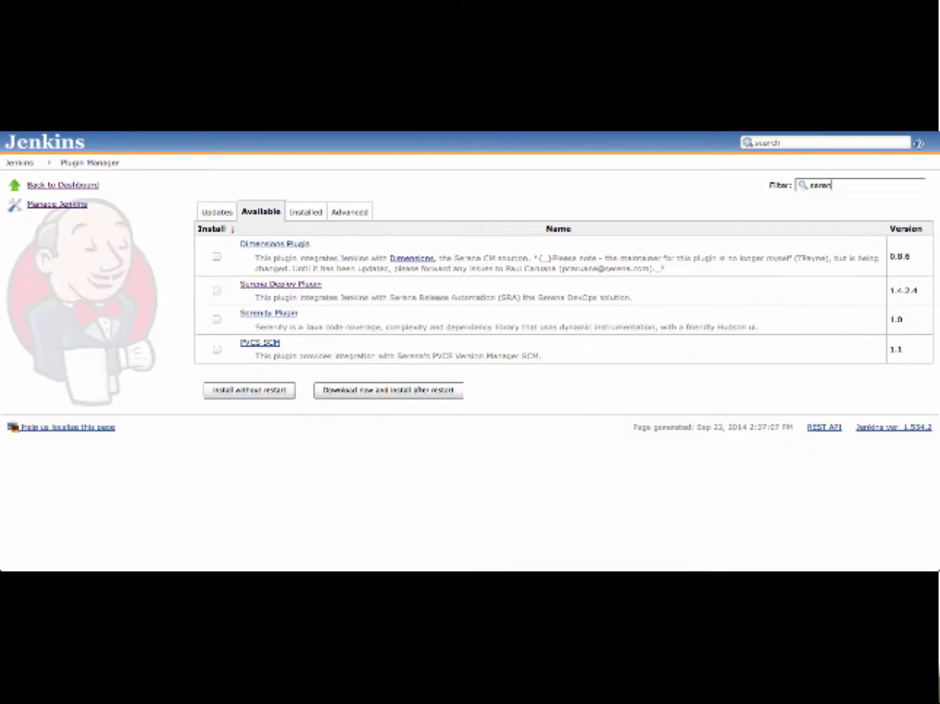
{"action": "left_click", "coordinate": [217, 290]}
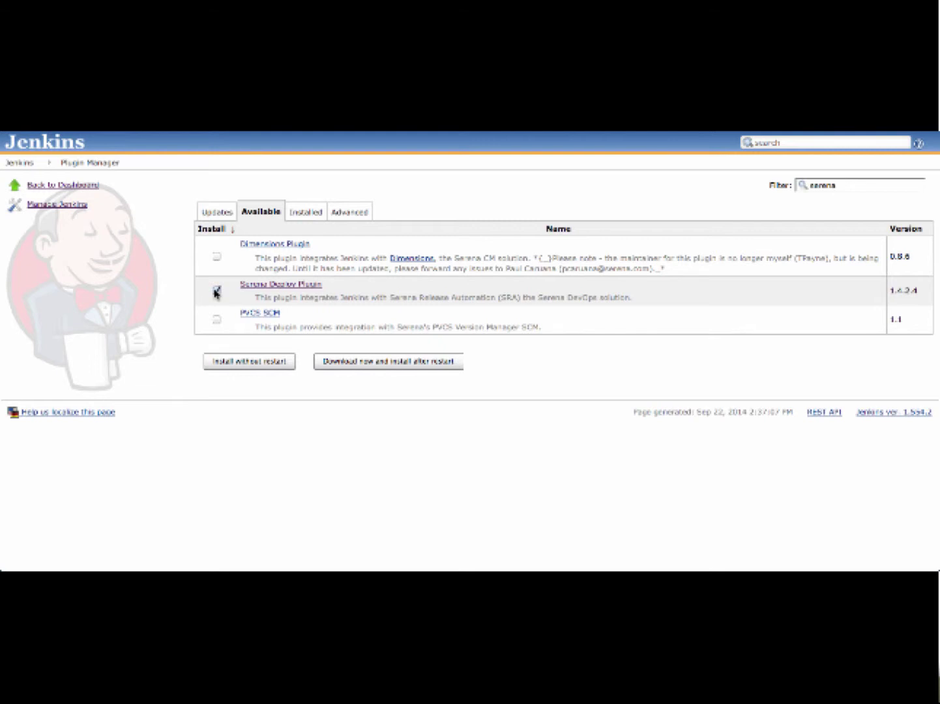
{"action": "left_click", "coordinate": [255, 364]}
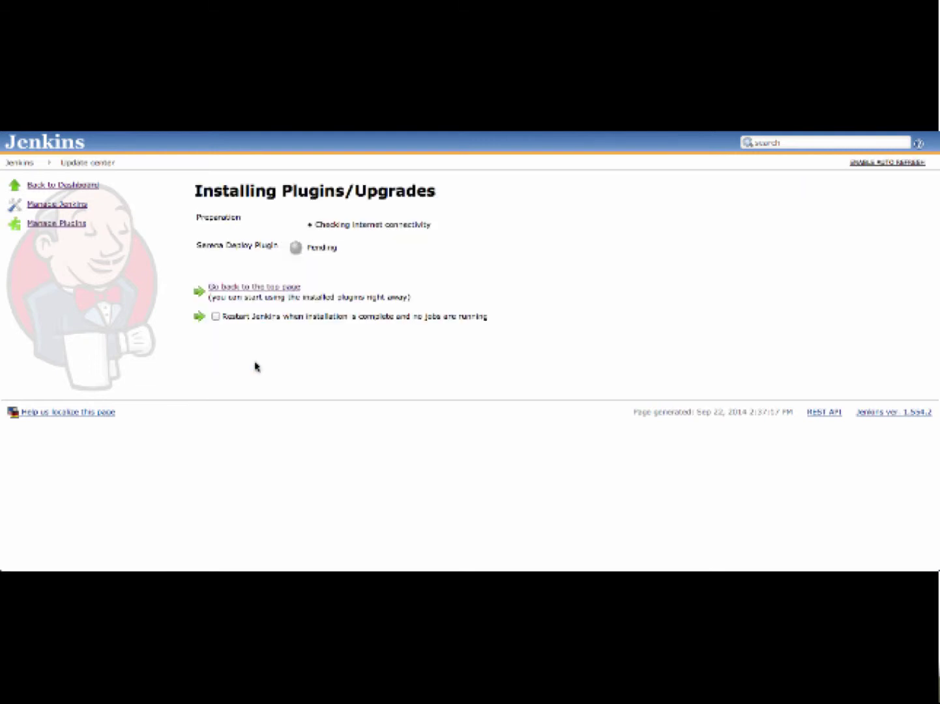
{"action": "left_click", "coordinate": [215, 317]}
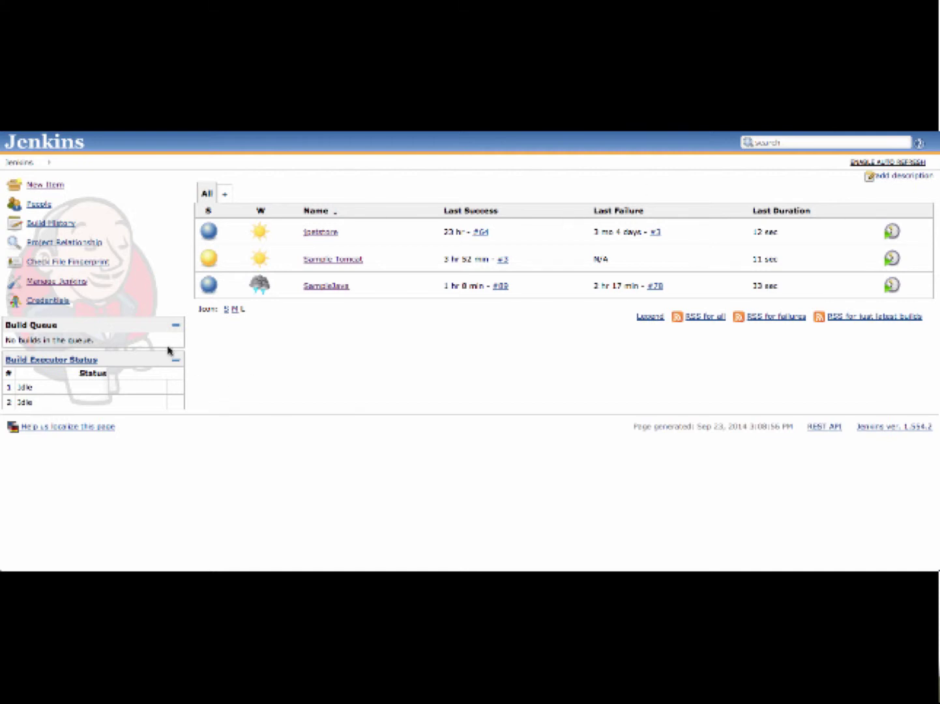
Show the help for the Serena RA Server's URL, user name and password in the system configuration, and save the configuration
{"action": "left_click", "coordinate": [74, 284]}
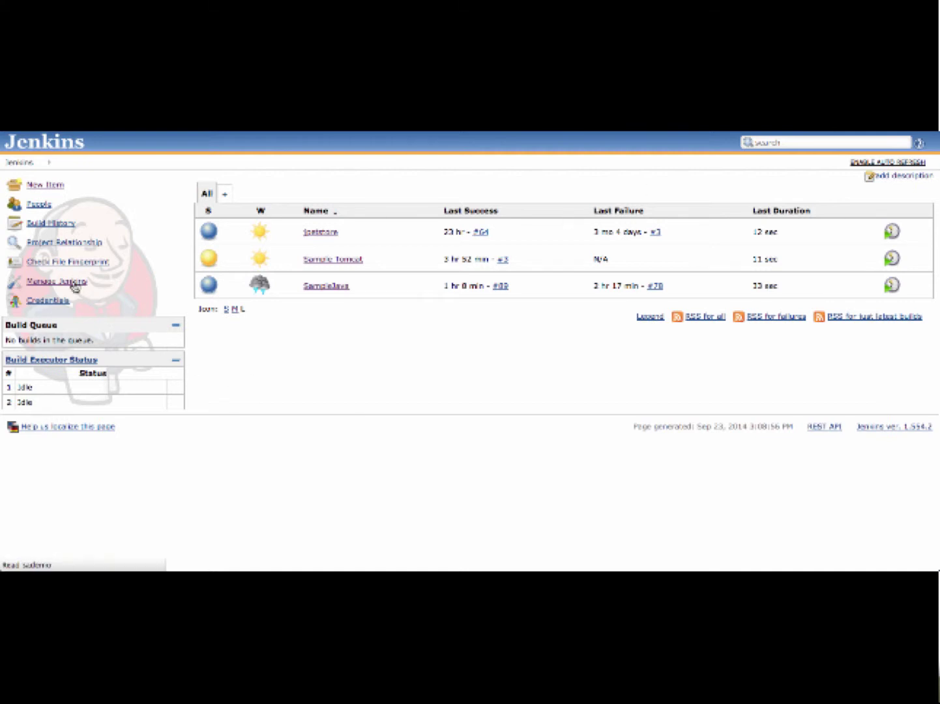
{"action": "left_click", "coordinate": [279, 235]}
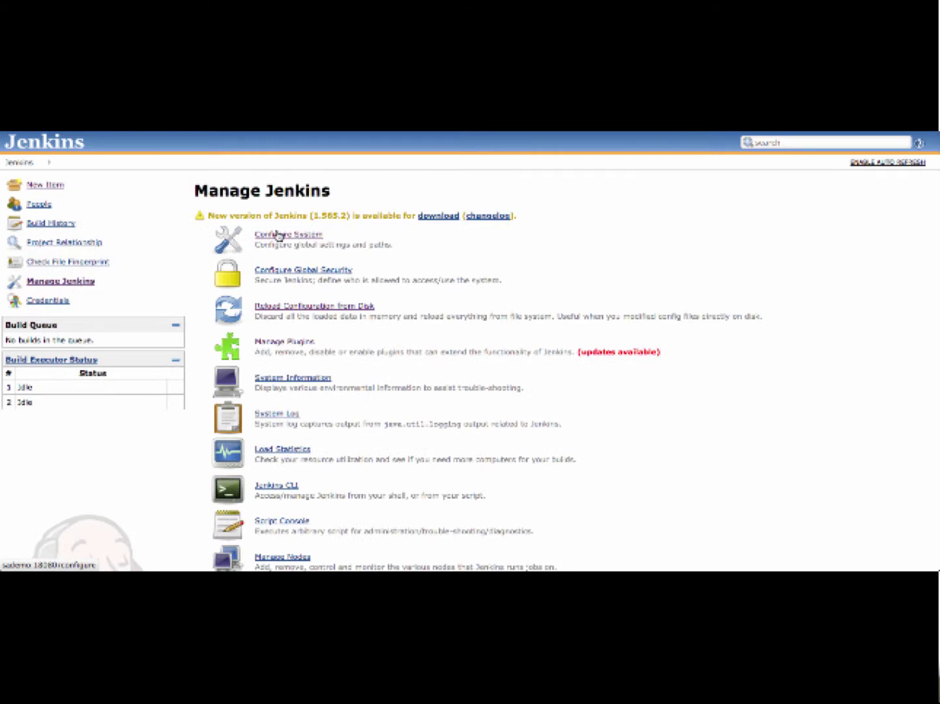
{"action": "scroll", "coordinate": [276, 236], "scroll_direction": "down", "scroll_amount": 15}
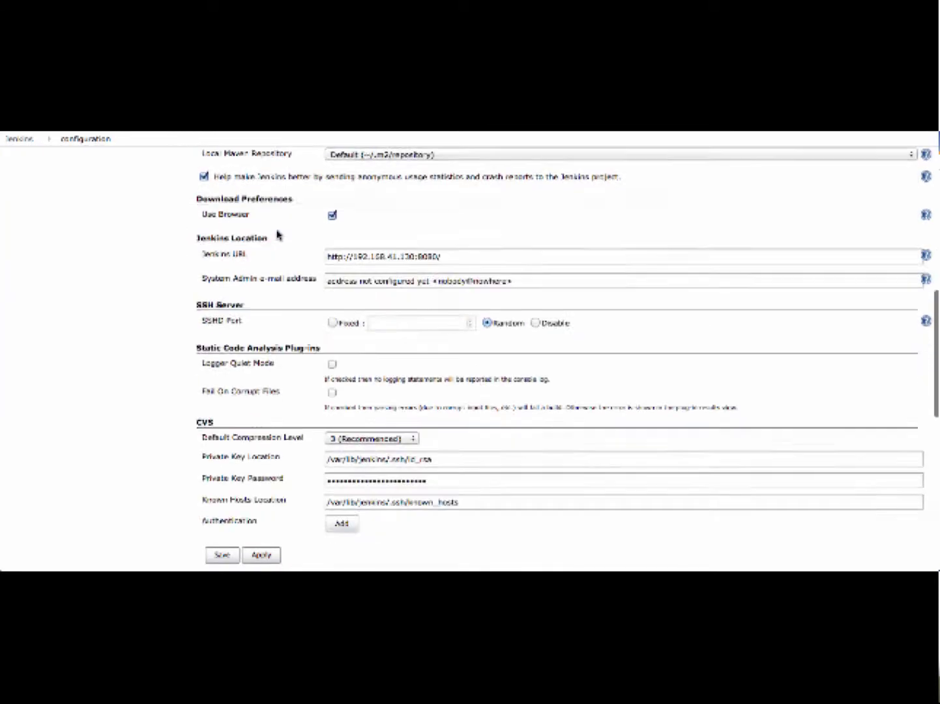
{"action": "scroll", "coordinate": [277, 235], "scroll_direction": "down", "scroll_amount": 5}
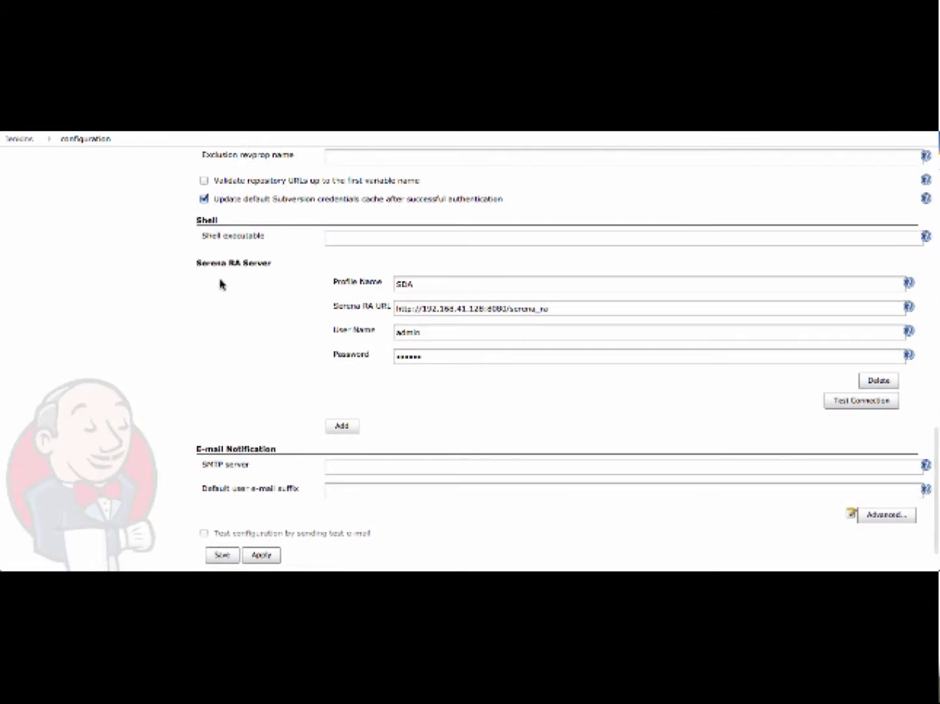
{"action": "left_click", "coordinate": [910, 308]}
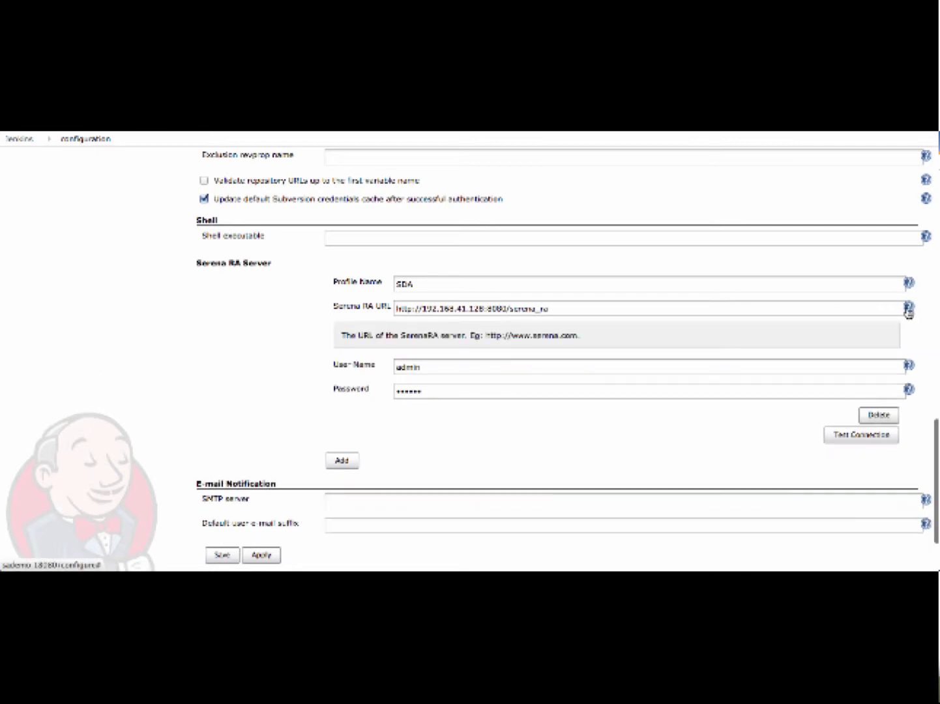
{"action": "left_click", "coordinate": [908, 367]}
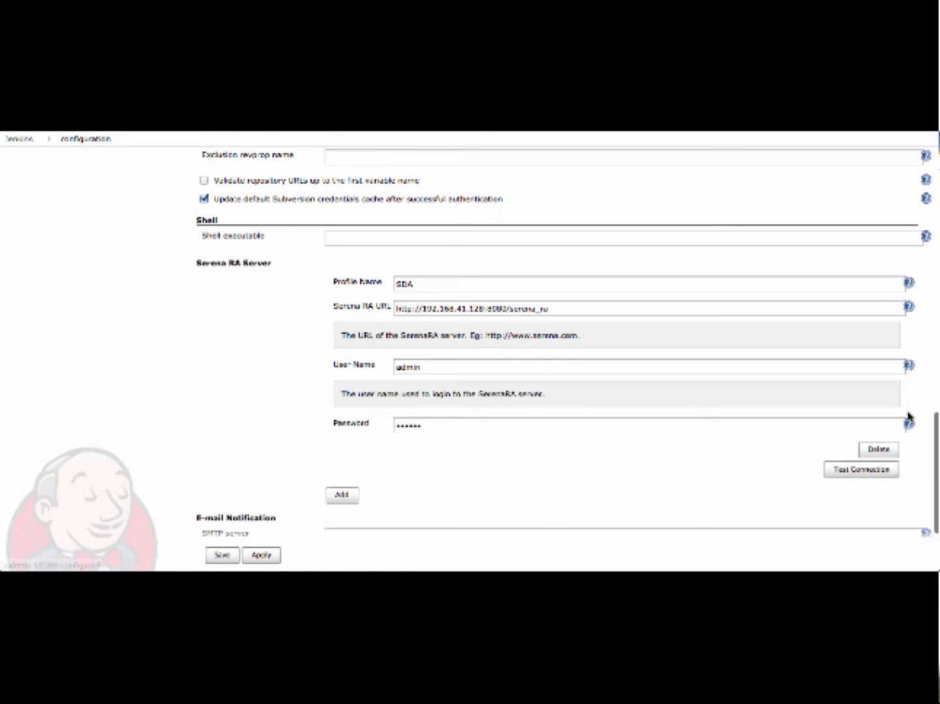
{"action": "left_click", "coordinate": [908, 426]}
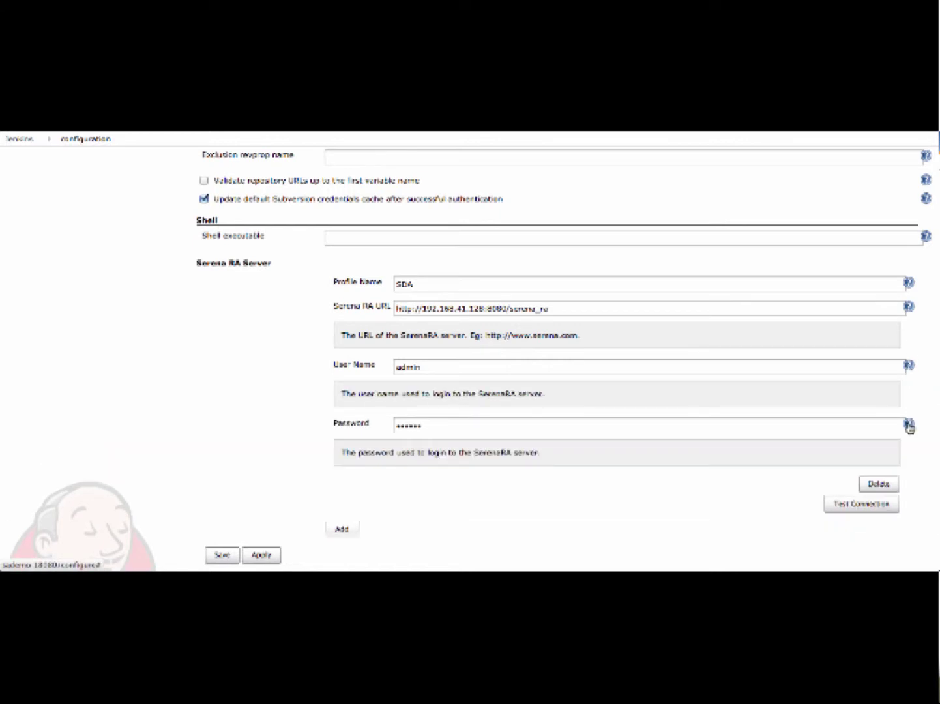
{"action": "left_click", "coordinate": [222, 556]}
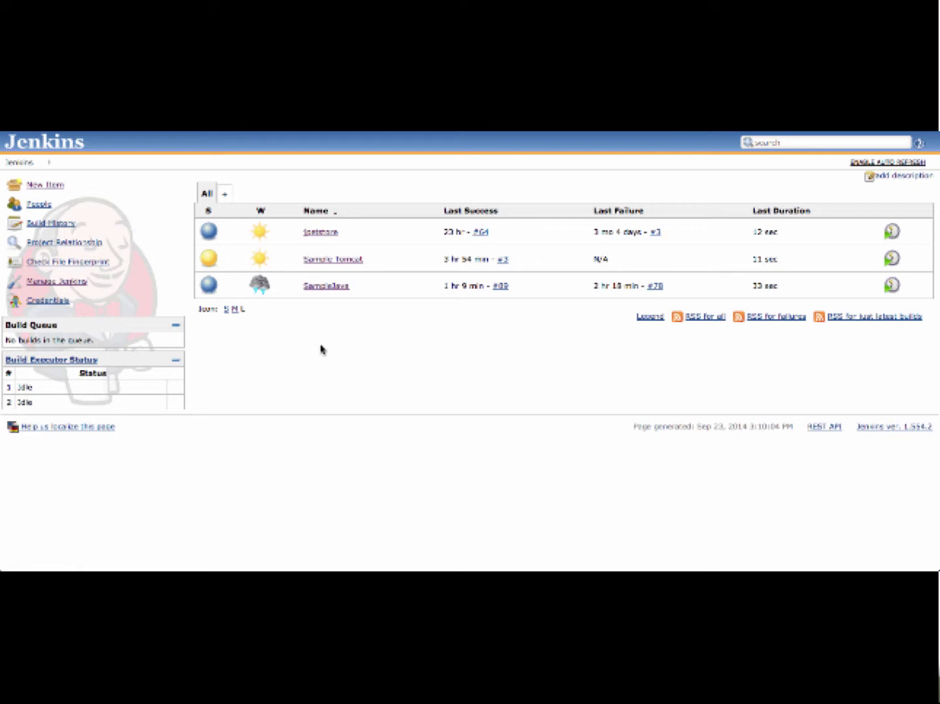
Open the SampleJava project's configuration and list the post-build actions that can be added
{"action": "left_click", "coordinate": [327, 286]}
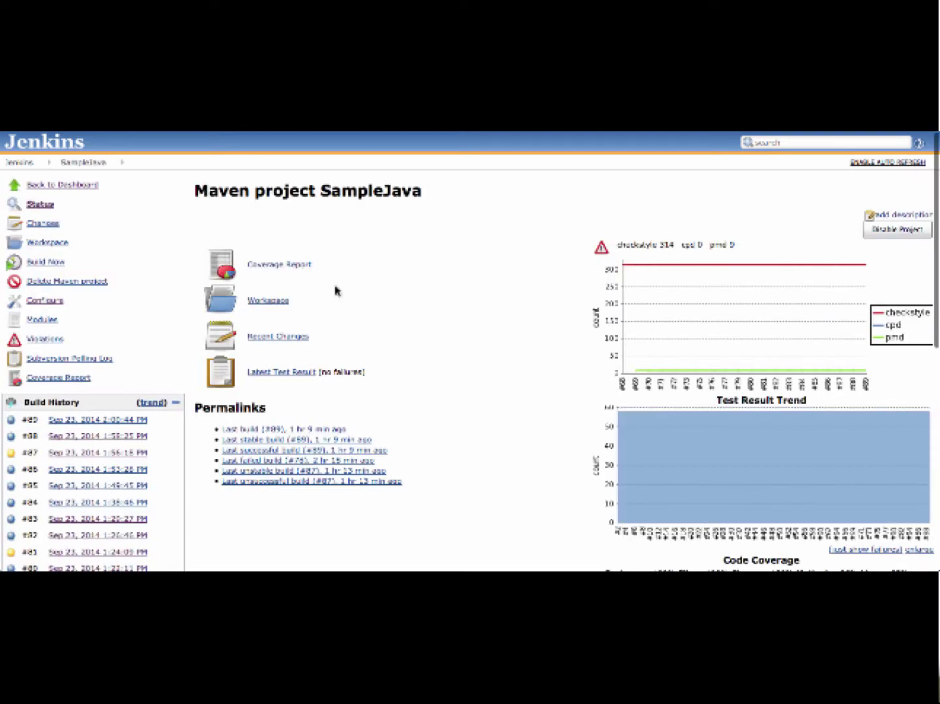
{"action": "left_click", "coordinate": [53, 304]}
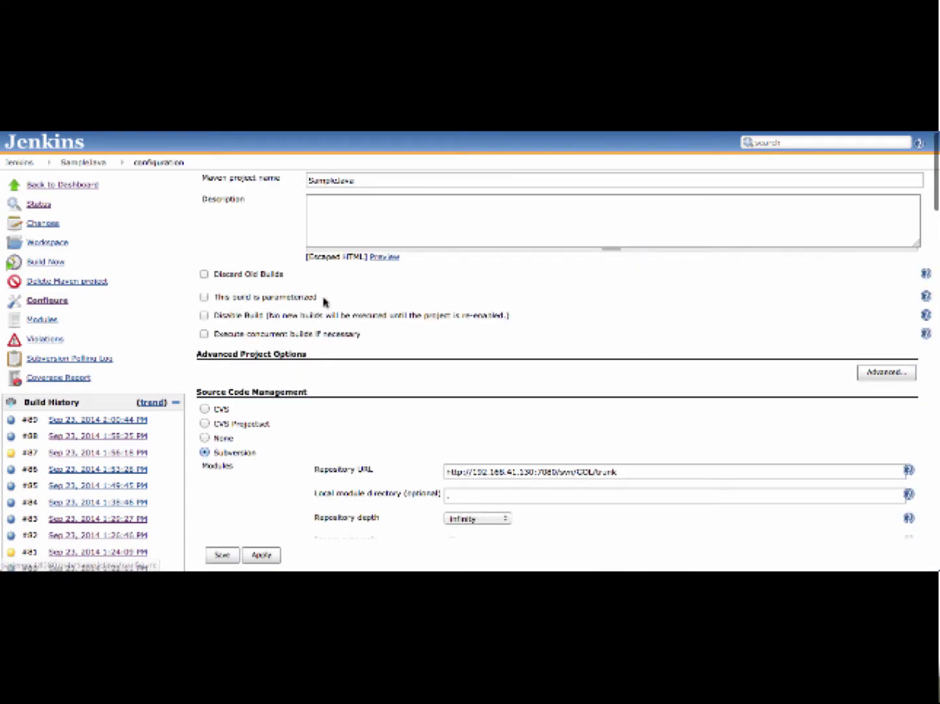
{"action": "scroll", "coordinate": [324, 301], "scroll_direction": "down", "scroll_amount": 20}
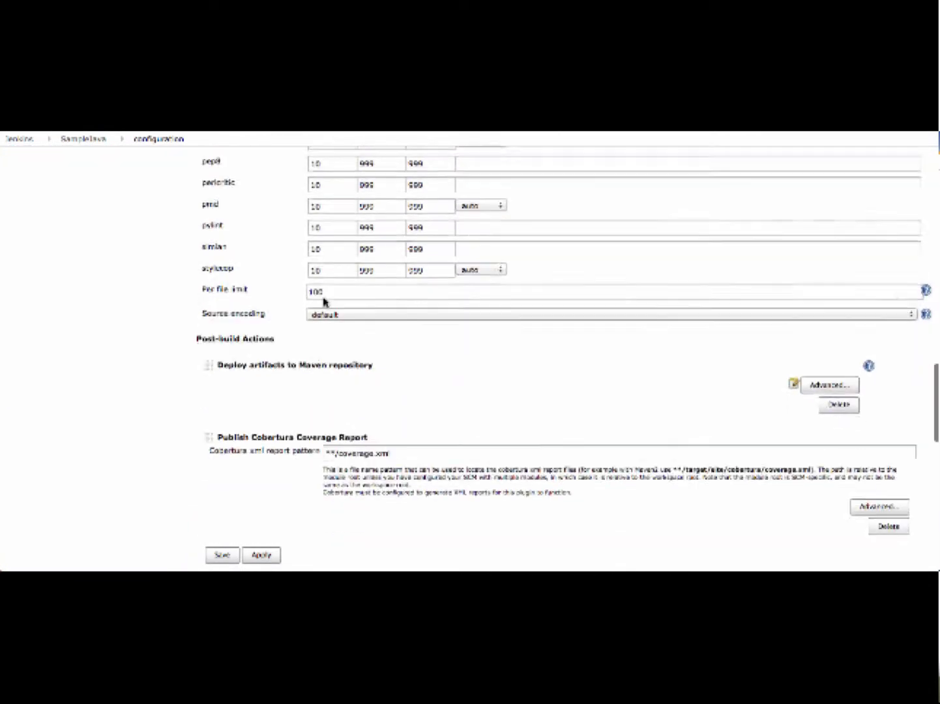
{"action": "scroll", "coordinate": [324, 301], "scroll_direction": "down", "scroll_amount": 15}
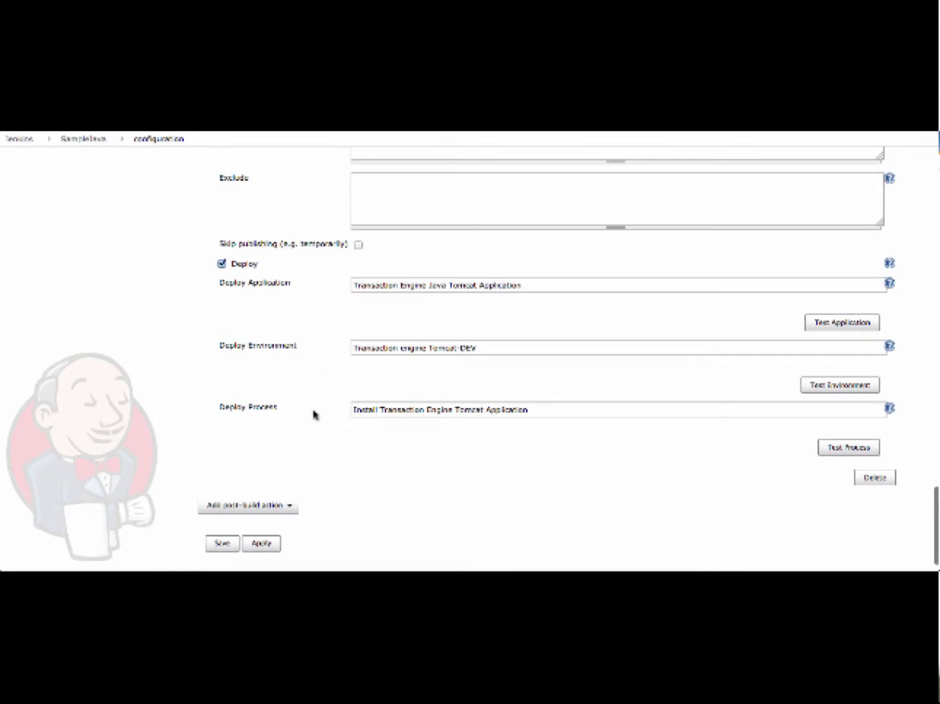
{"action": "left_click", "coordinate": [292, 508]}
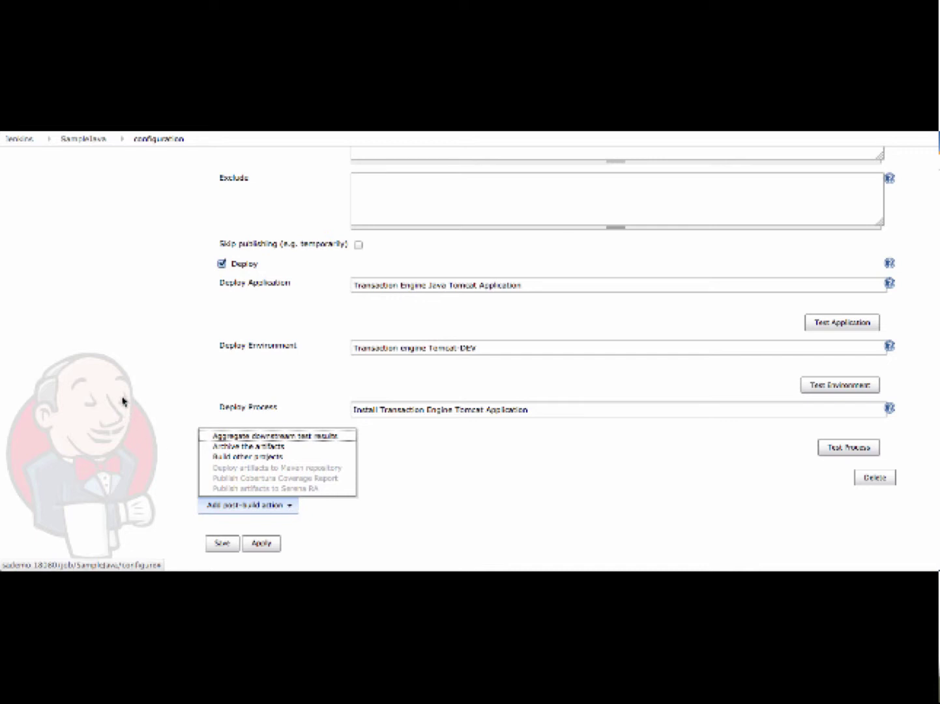
Select SDA as the Serena RA Server for the Publish artifacts to Serena RA post-build action
{"action": "scroll", "coordinate": [123, 392], "scroll_direction": "up", "scroll_amount": 5}
{"action": "scroll", "coordinate": [120, 392], "scroll_direction": "up", "scroll_amount": 5}
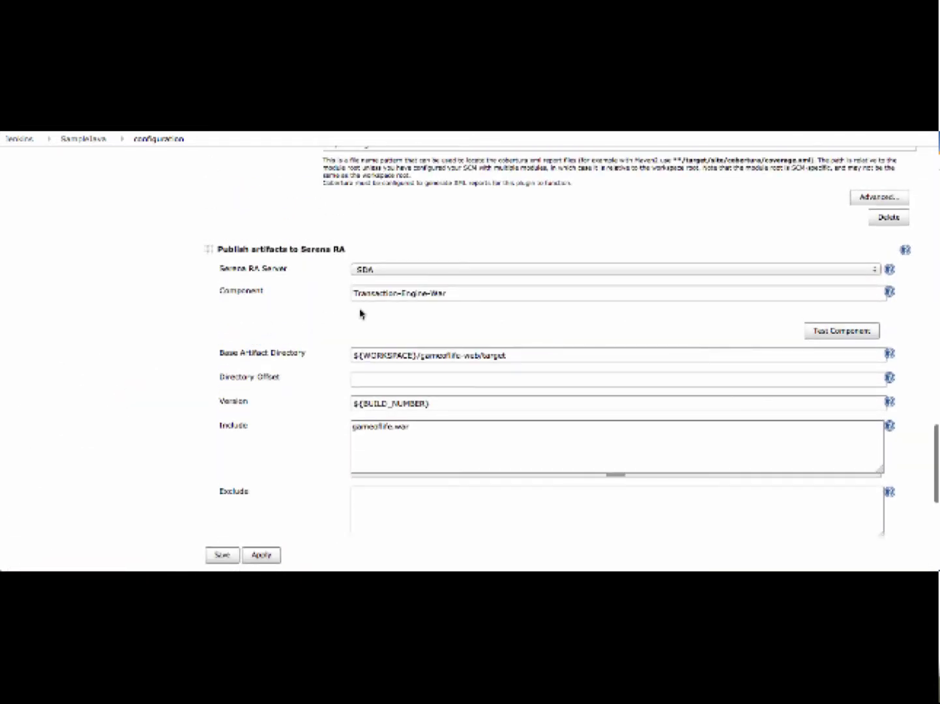
{"action": "left_click", "coordinate": [491, 274]}
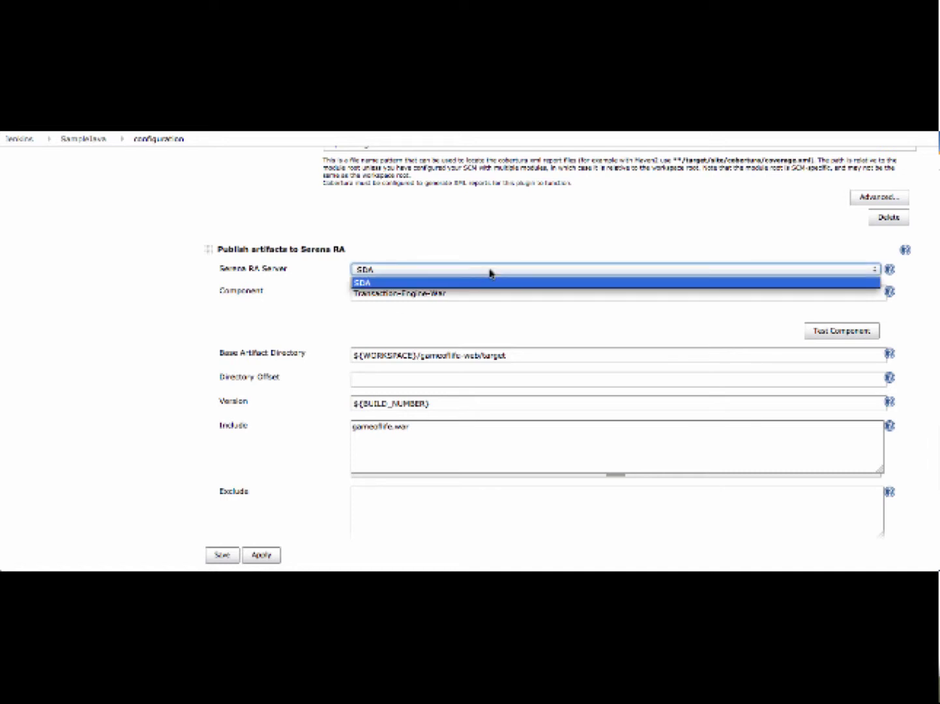
{"action": "left_click", "coordinate": [492, 274]}
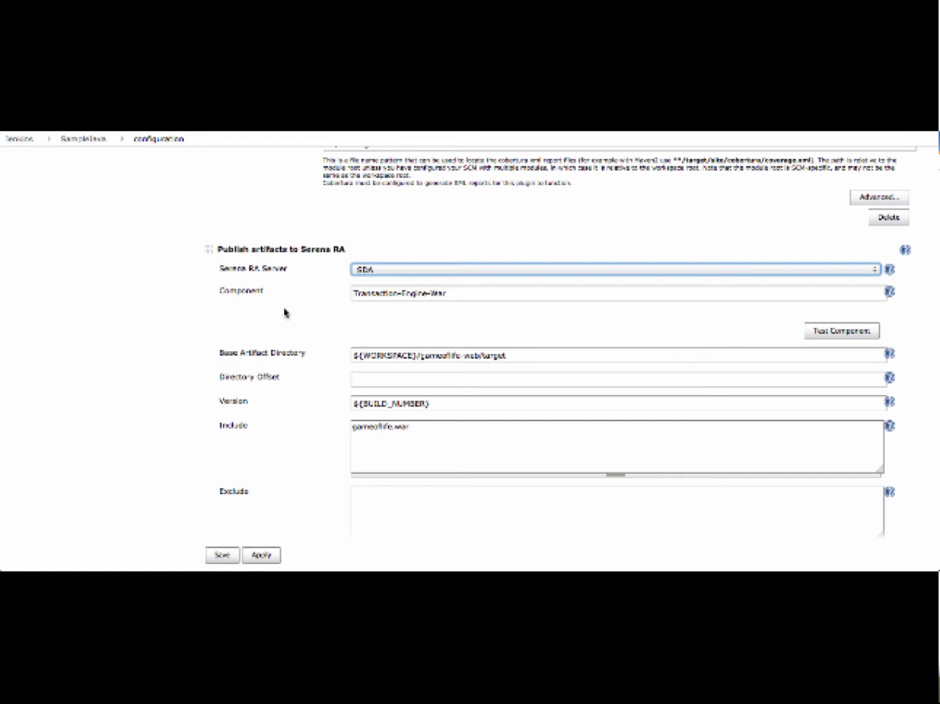
Examine the component, artifact directory, version, include and deployment settings of the Publish artifacts to Serena RA action
{"action": "scroll", "coordinate": [285, 313], "scroll_direction": "down", "scroll_amount": 2}
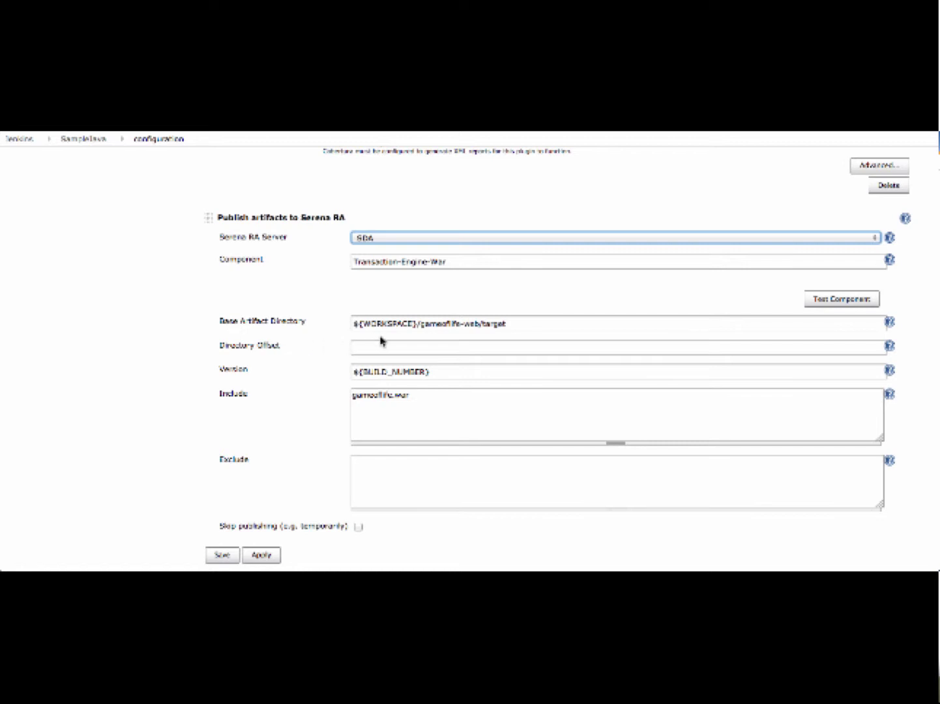
{"action": "scroll", "coordinate": [381, 340], "scroll_direction": "down", "scroll_amount": 2}
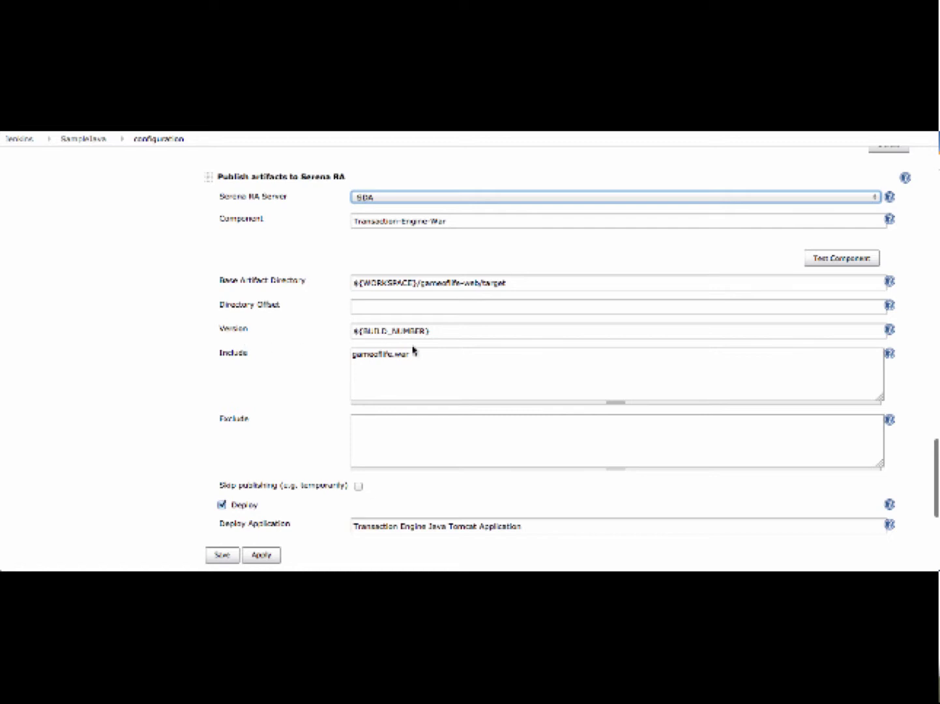
{"action": "scroll", "coordinate": [275, 365], "scroll_direction": "down", "scroll_amount": 2}
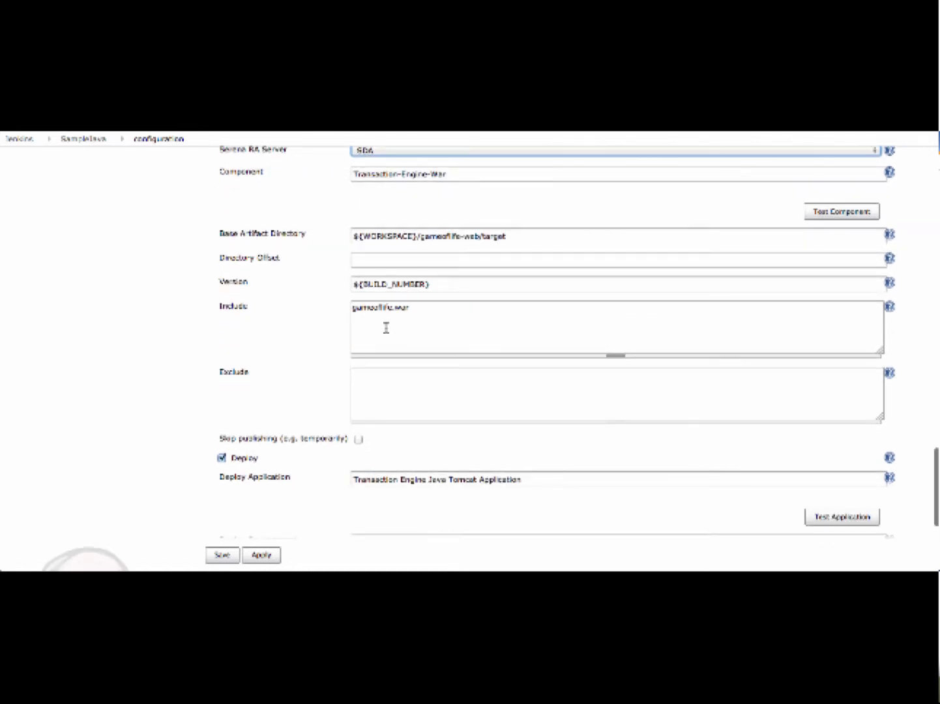
{"action": "scroll", "coordinate": [385, 328], "scroll_direction": "down", "scroll_amount": 6}
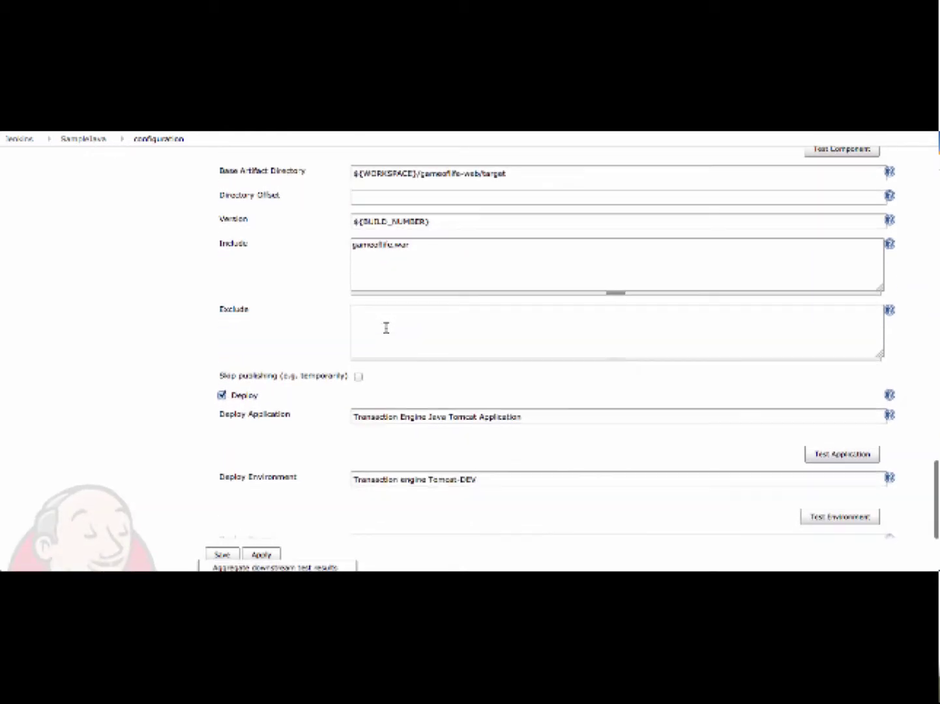
{"action": "scroll", "coordinate": [260, 259], "scroll_direction": "down", "scroll_amount": 1}
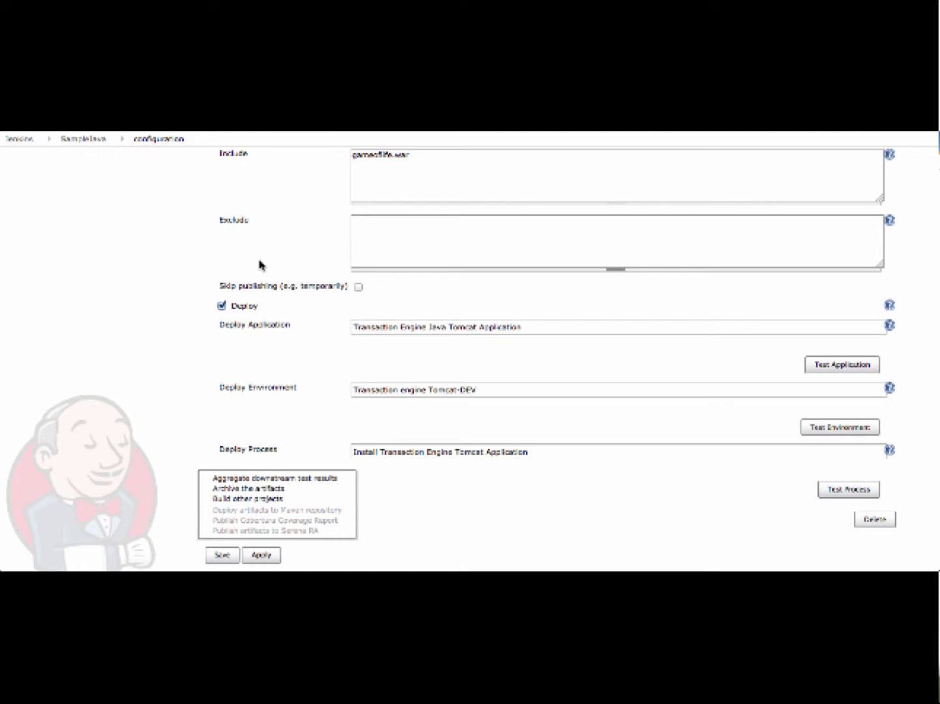
{"action": "scroll", "coordinate": [170, 298], "scroll_direction": "down", "scroll_amount": 2}
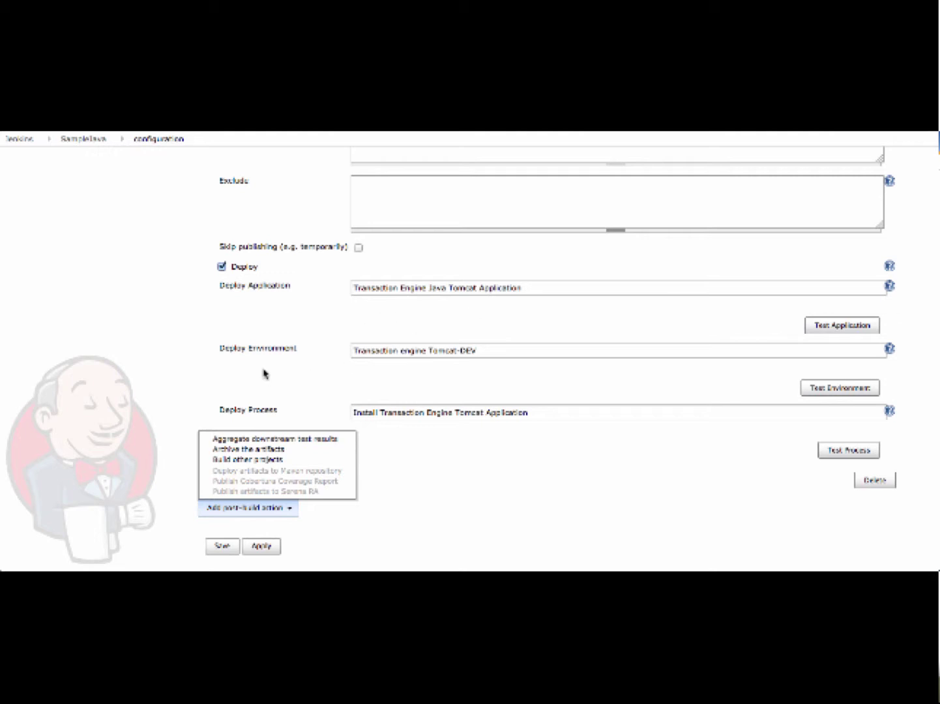
{"action": "left_click", "coordinate": [468, 352]}
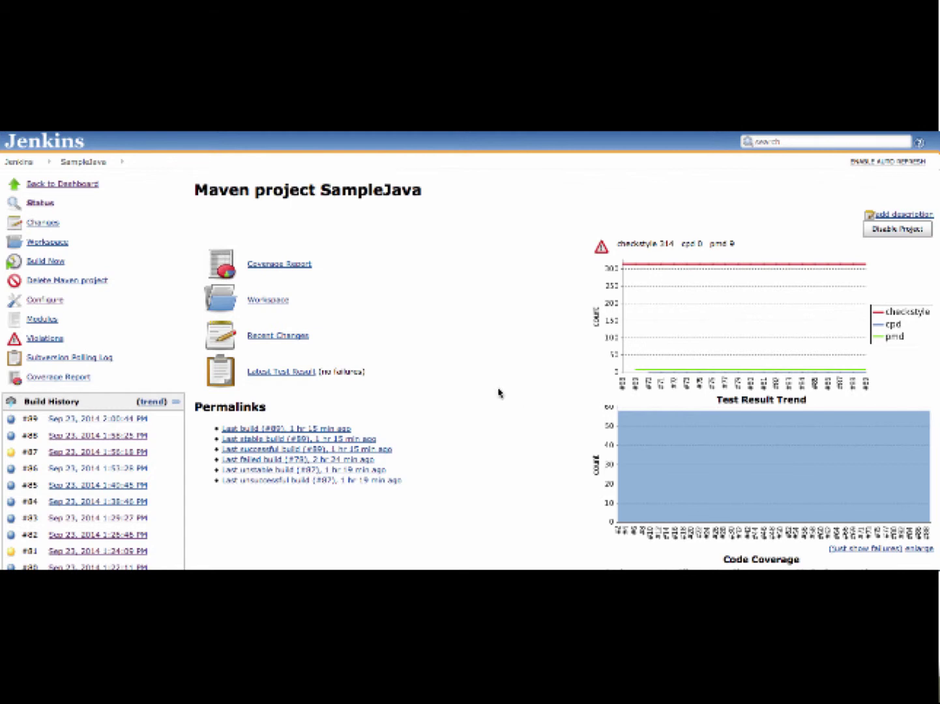
Start a new build of the SampleJava Maven project
{"action": "left_click", "coordinate": [47, 262]}
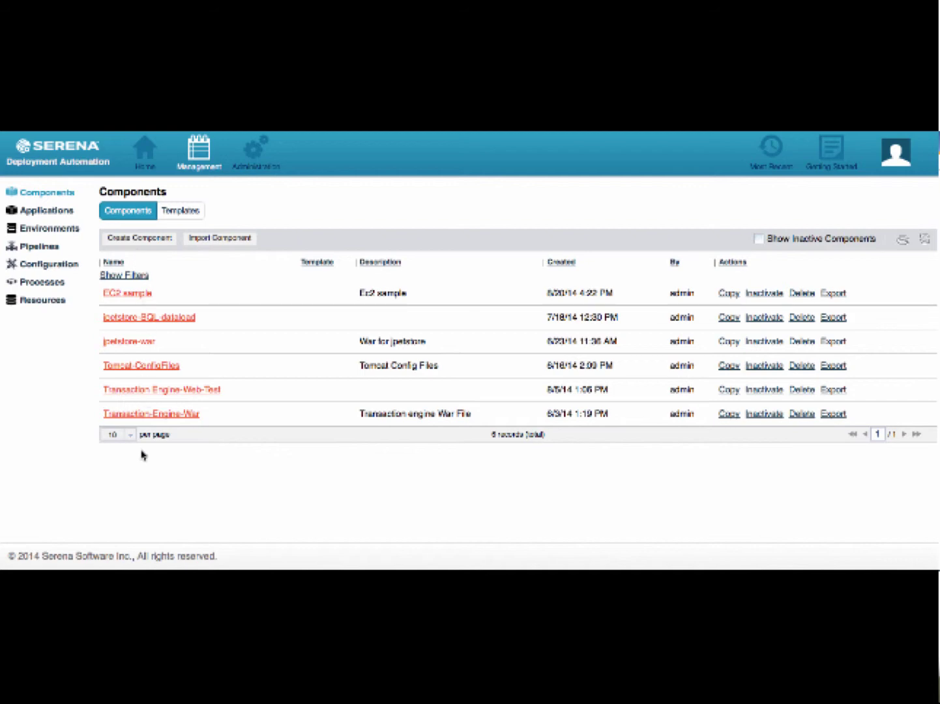
In Serena Deployment Automation, edit the Transaction-Engine-War component with Jenkins as the source config type and save it
{"action": "left_click", "coordinate": [160, 415]}
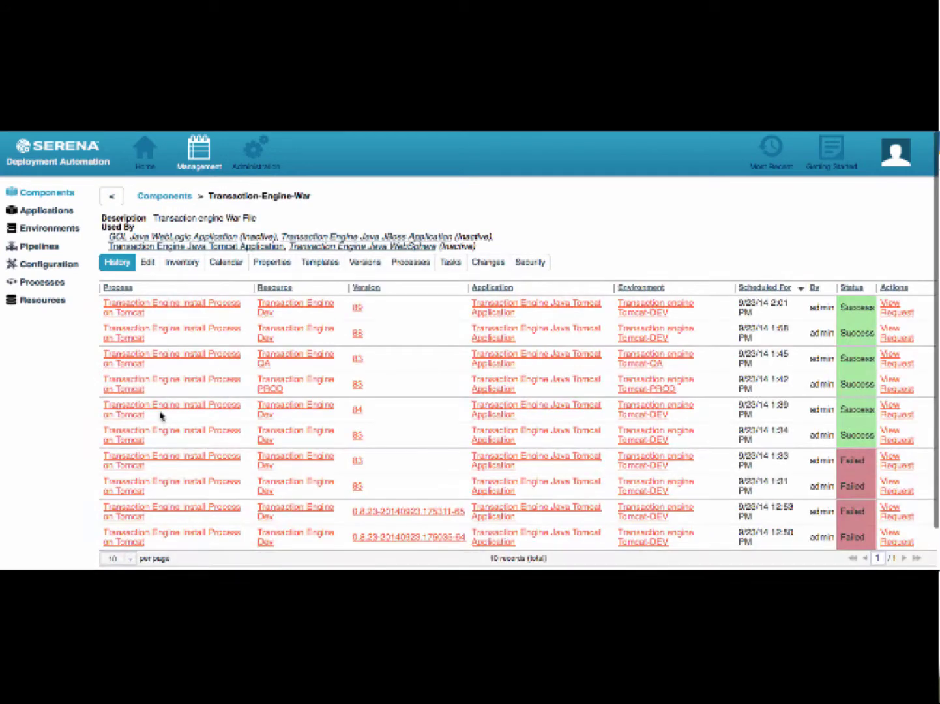
{"action": "left_click", "coordinate": [149, 264]}
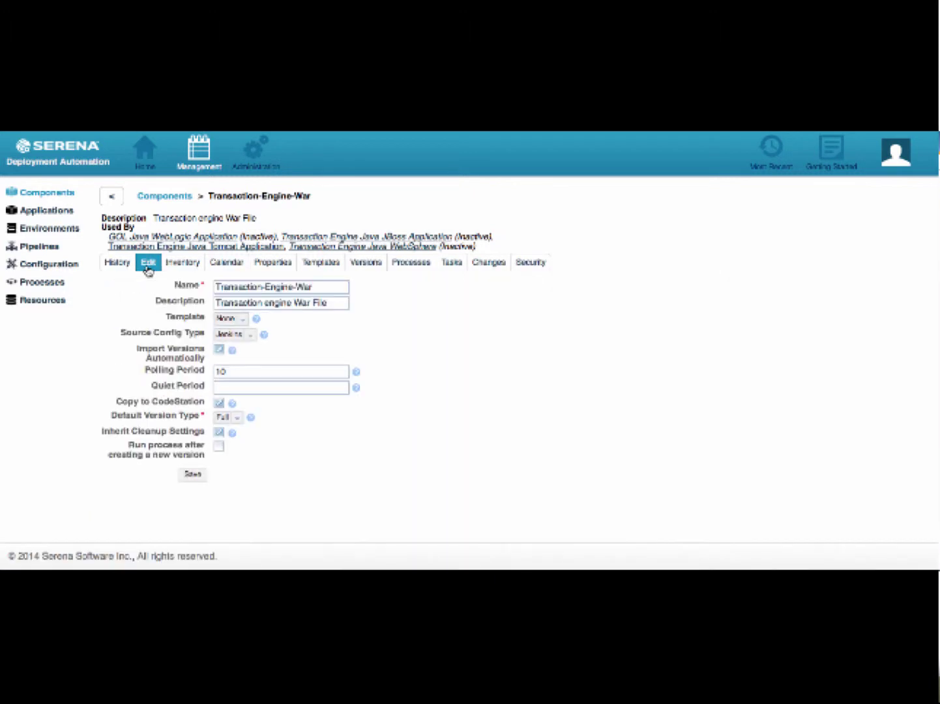
{"action": "left_click", "coordinate": [251, 336]}
{"action": "left_click", "coordinate": [251, 337]}
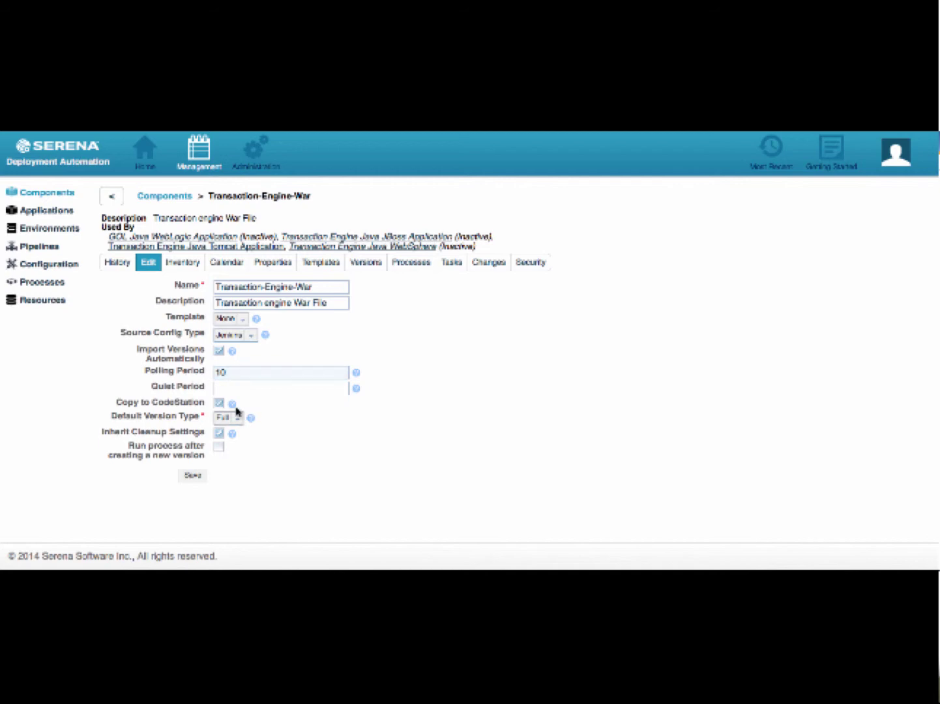
{"action": "left_click", "coordinate": [193, 477]}
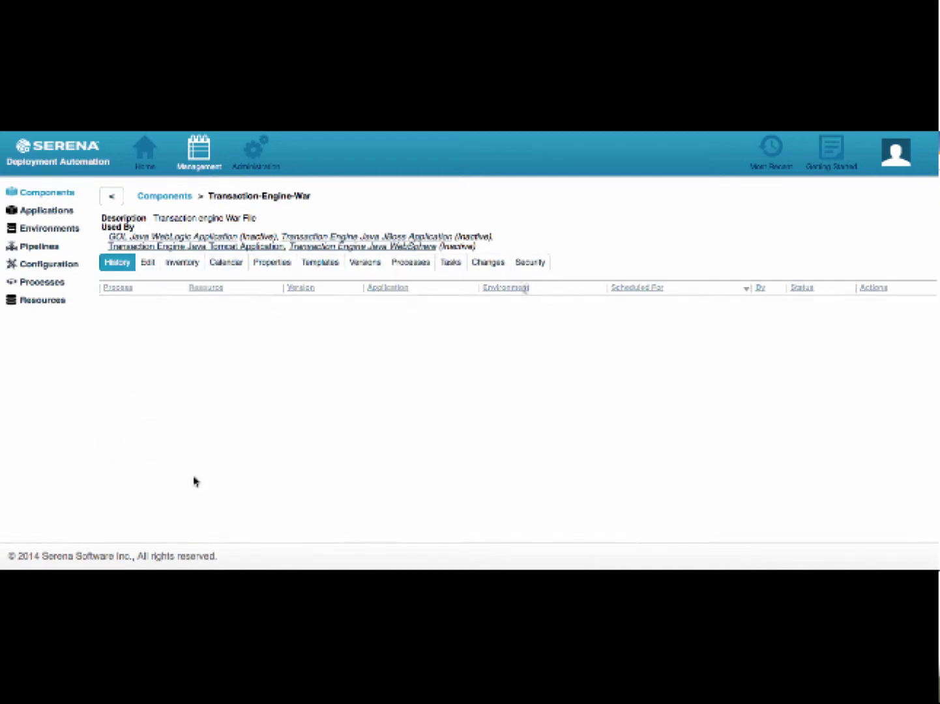
Open the component process Transaction Engine Install Process on Tomcat and examine its workflow design
{"action": "left_click", "coordinate": [411, 270]}
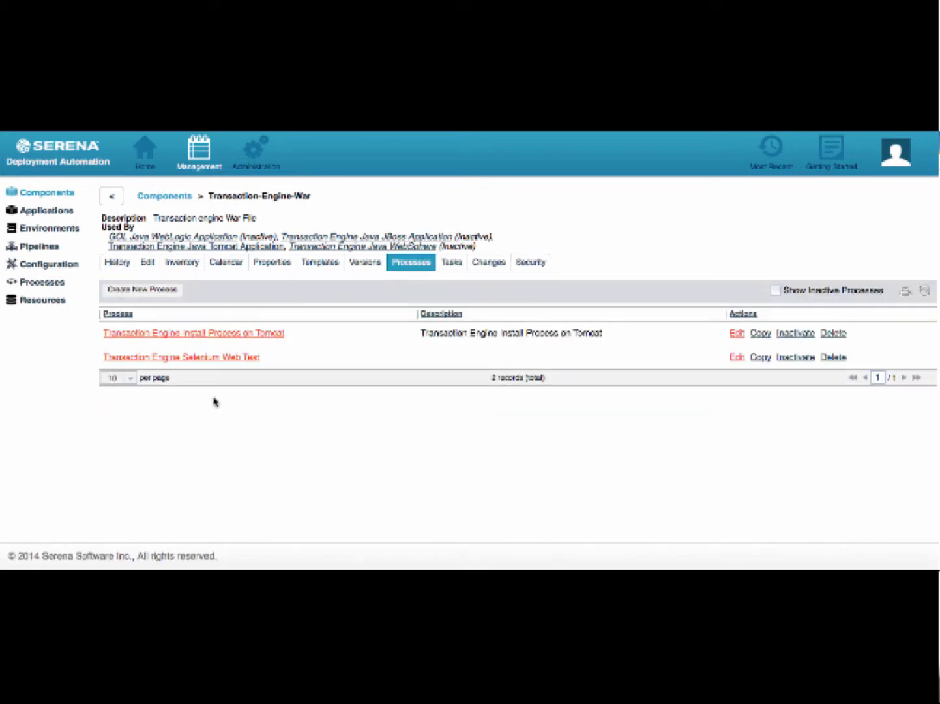
{"action": "left_click", "coordinate": [248, 333]}
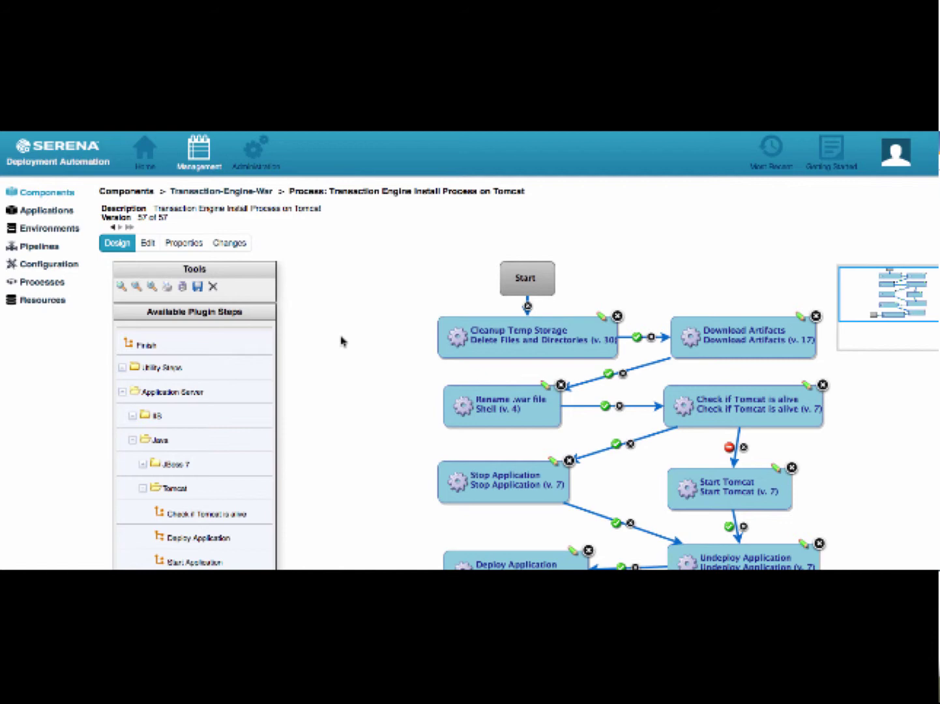
{"action": "scroll", "coordinate": [342, 340], "scroll_direction": "down", "scroll_amount": 3}
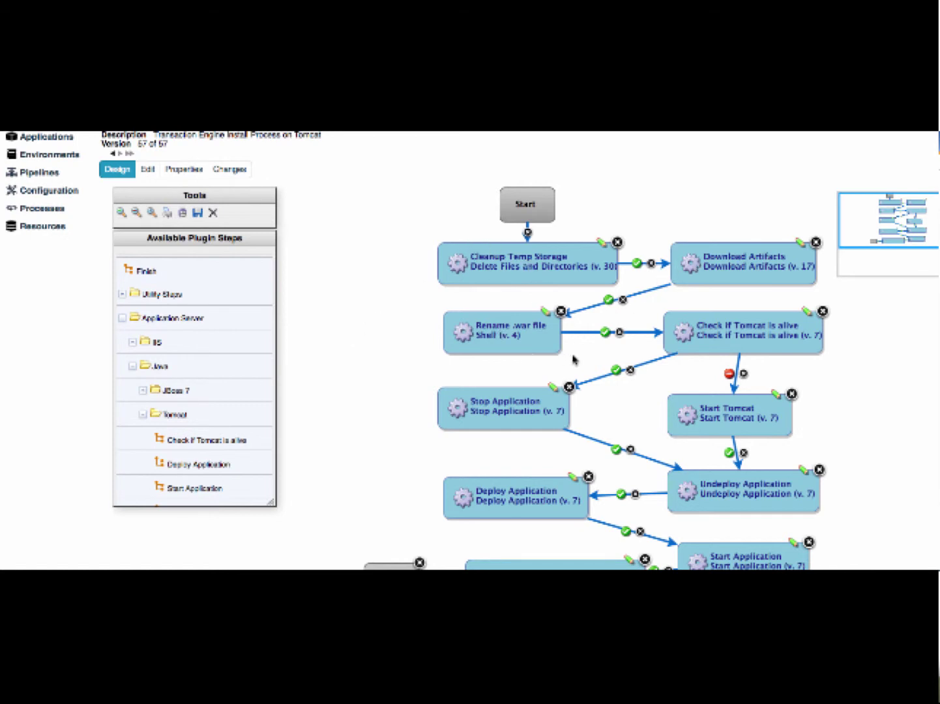
Review the rest of the install process workflow, then open version 90 of the Transaction-Engine-War component
{"action": "scroll", "coordinate": [689, 357], "scroll_direction": "down", "scroll_amount": 2}
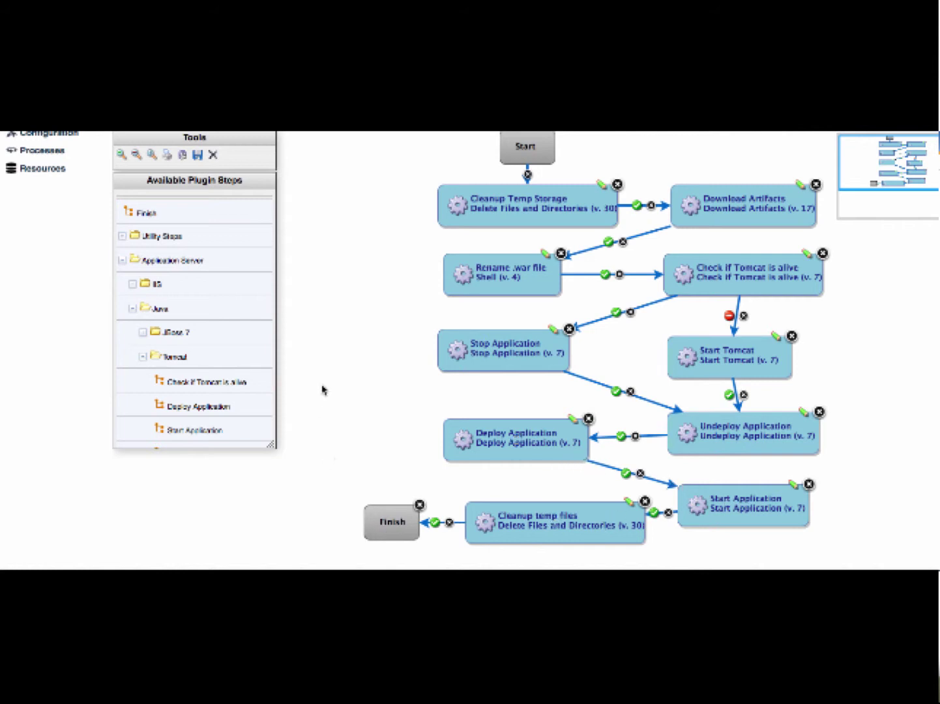
{"action": "scroll", "coordinate": [322, 390], "scroll_direction": "up", "scroll_amount": 1}
{"action": "scroll", "coordinate": [322, 391], "scroll_direction": "up", "scroll_amount": 3}
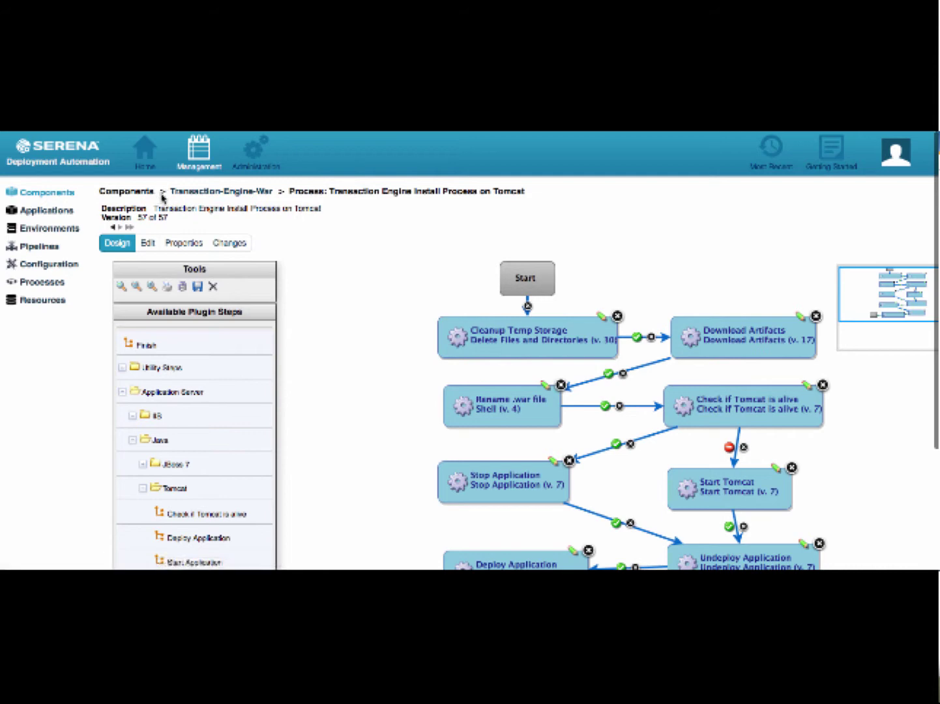
{"action": "left_click", "coordinate": [184, 194]}
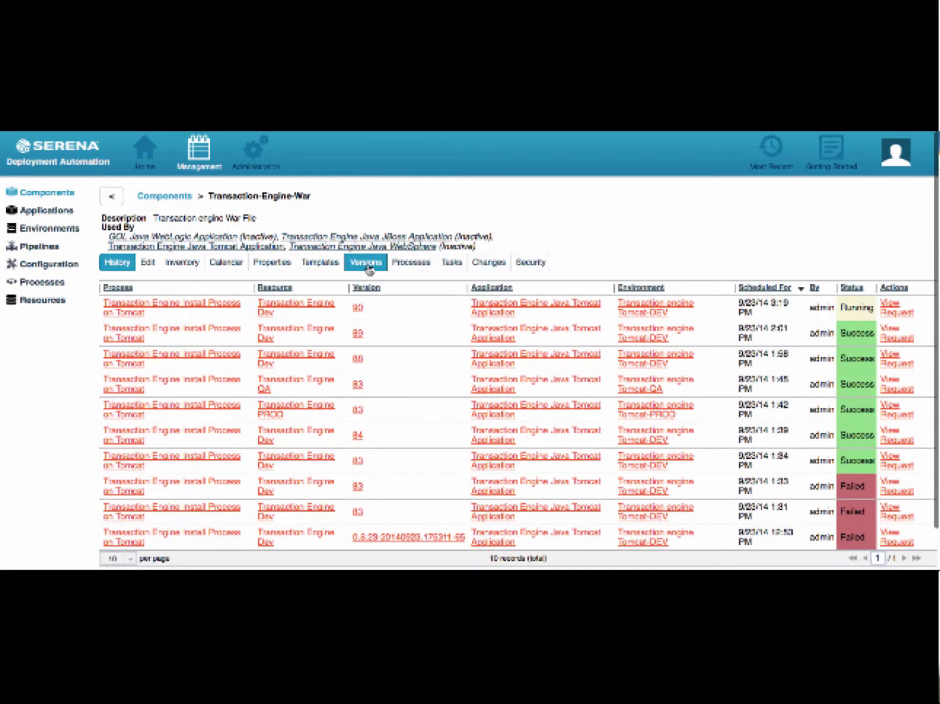
{"action": "left_click", "coordinate": [368, 265]}
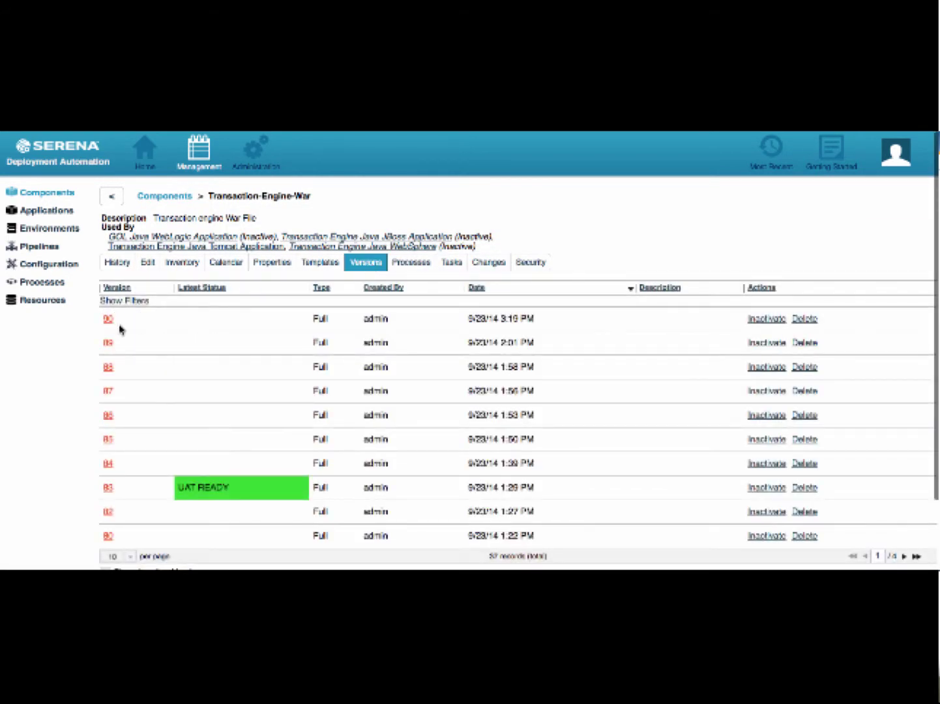
{"action": "left_click", "coordinate": [108, 321]}
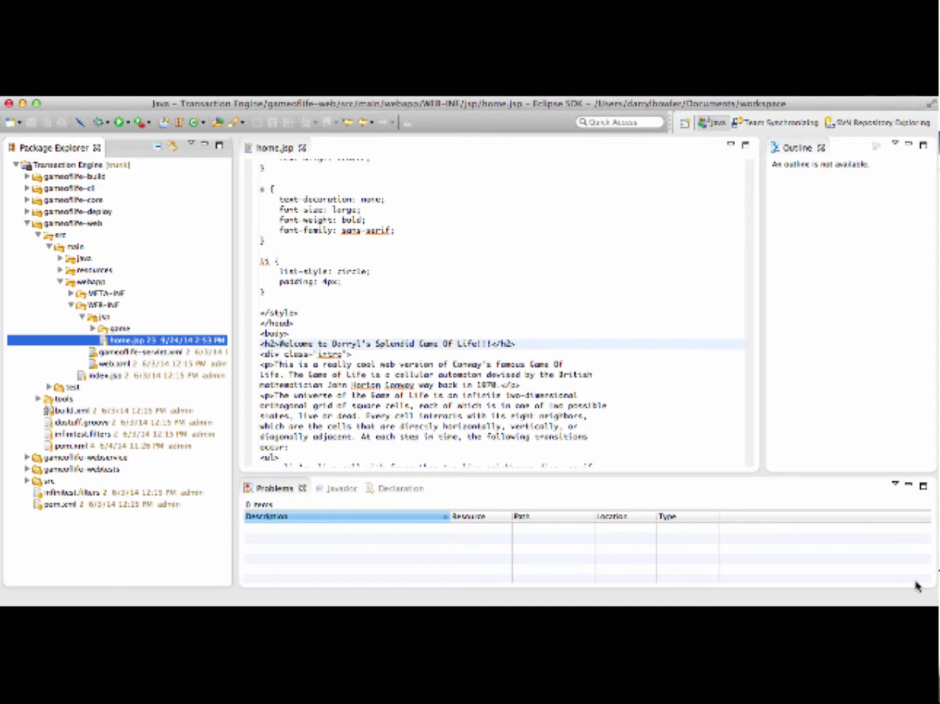
In Eclipse, replace the word "Splendid" with "Awesome" in the h2 welcome heading of home.jsp
{"action": "left_click", "coordinate": [596, 274]}
{"action": "double_click", "coordinate": [412, 343]}
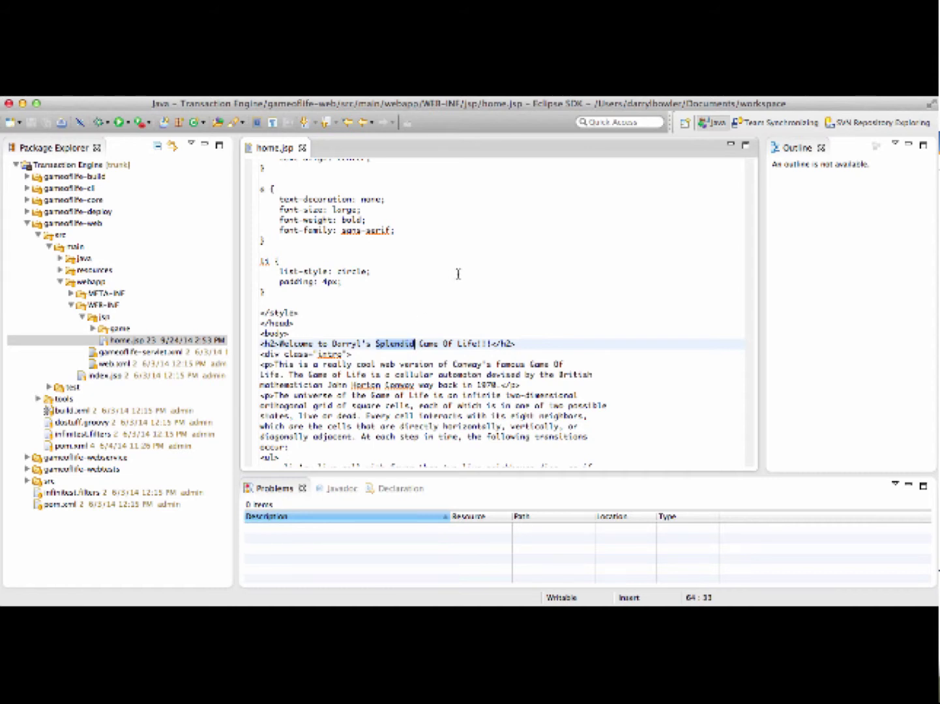
{"action": "key", "text": "BackSpace"}
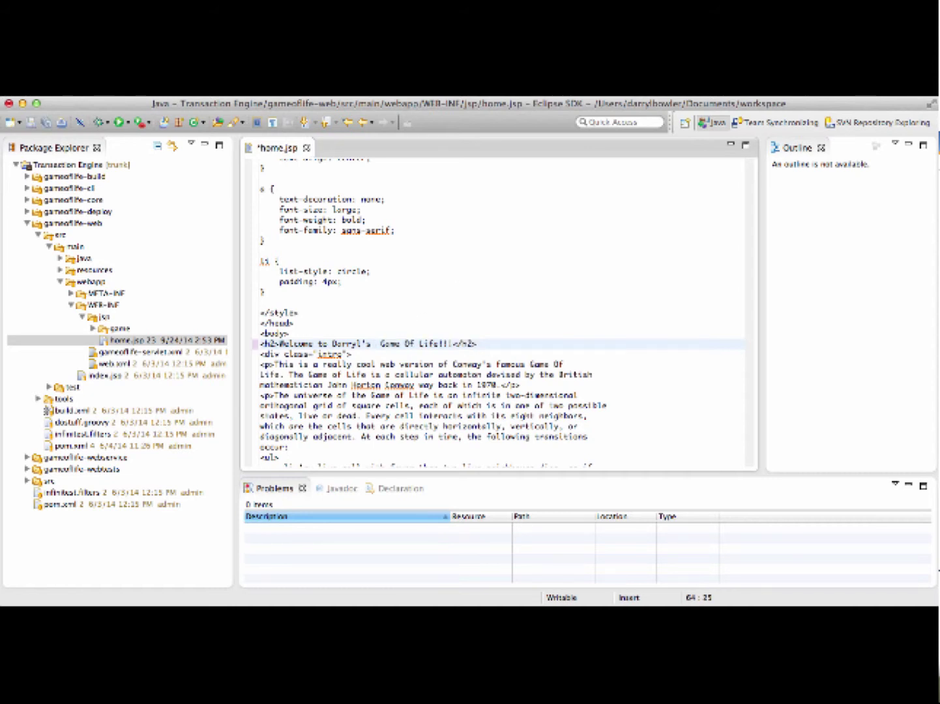
{"action": "type", "text": "An"}
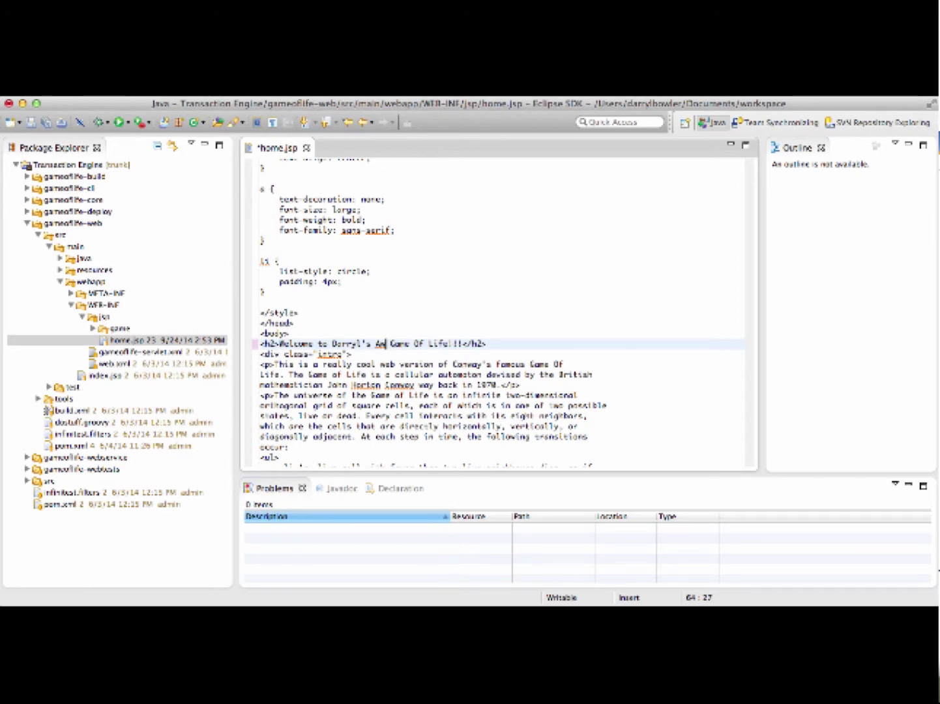
{"action": "key", "text": "BackSpace"}
{"action": "type", "text": "wesome"}
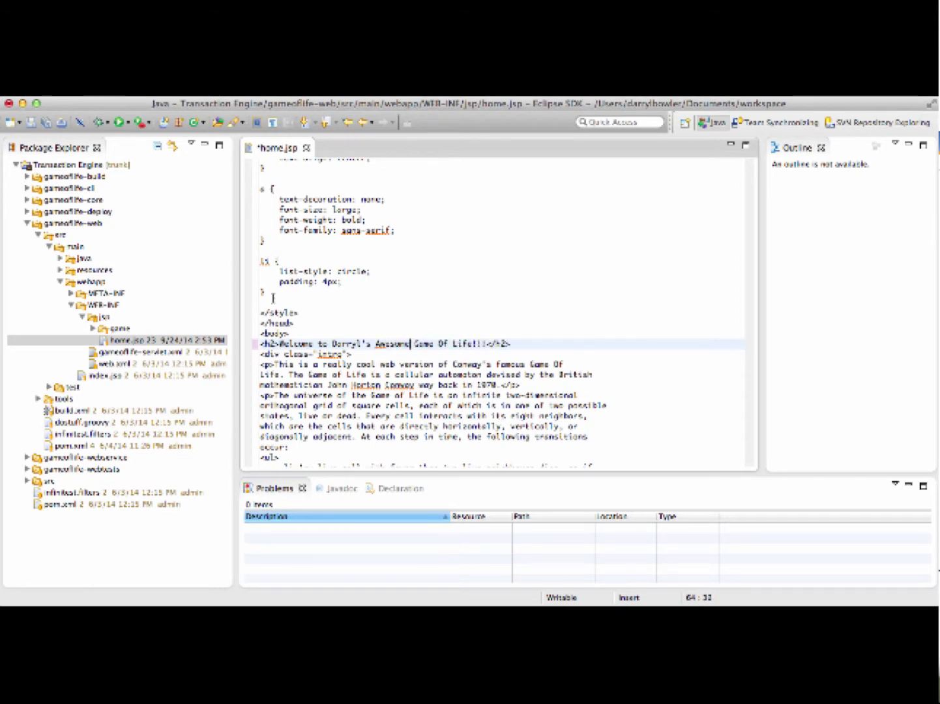
Save home.jsp and commit it to the repository with the comment "made a change"
{"action": "right_click", "coordinate": [182, 342]}
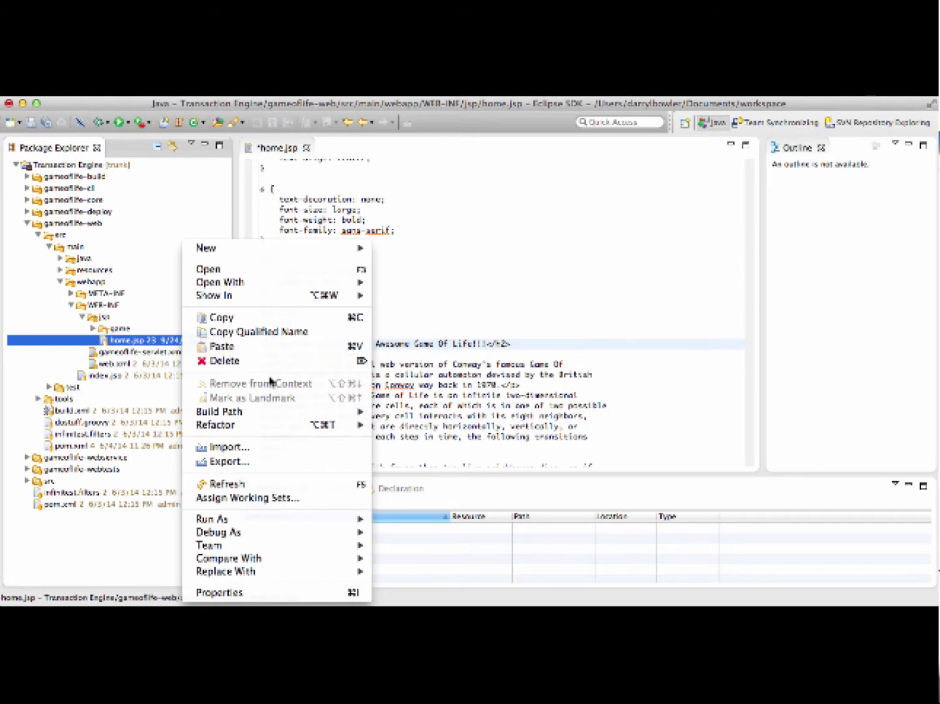
{"action": "mouse_move", "coordinate": [326, 547]}
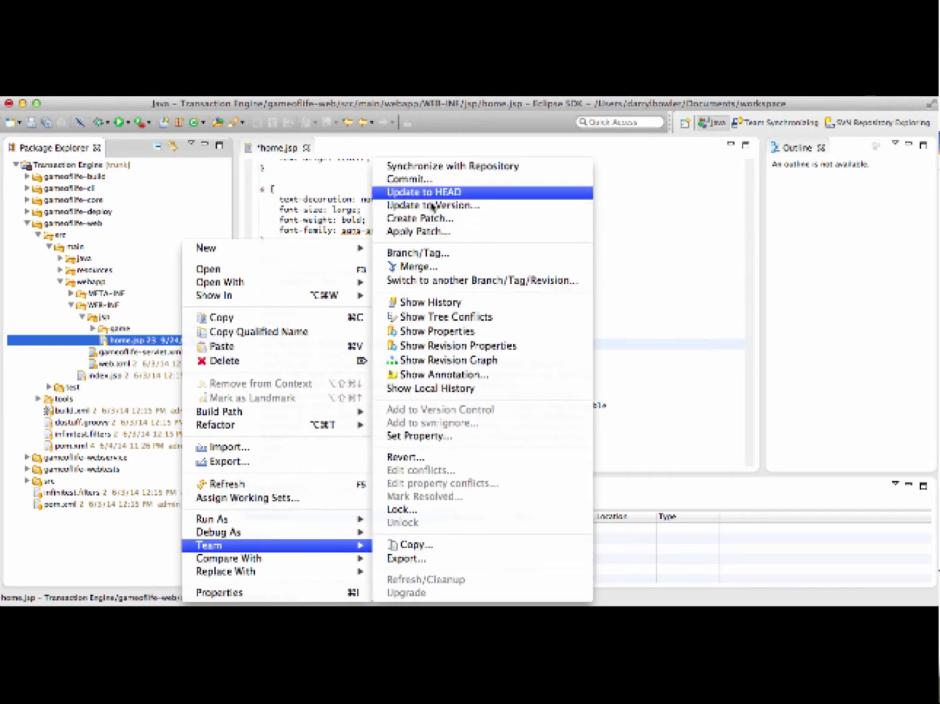
{"action": "left_click", "coordinate": [430, 180]}
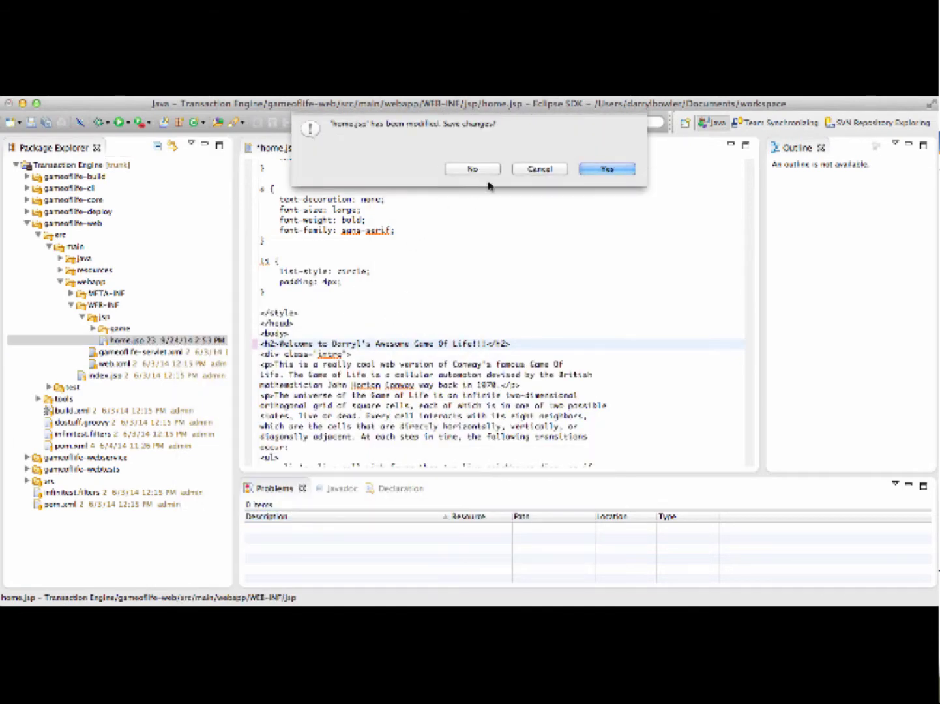
{"action": "left_click", "coordinate": [604, 168]}
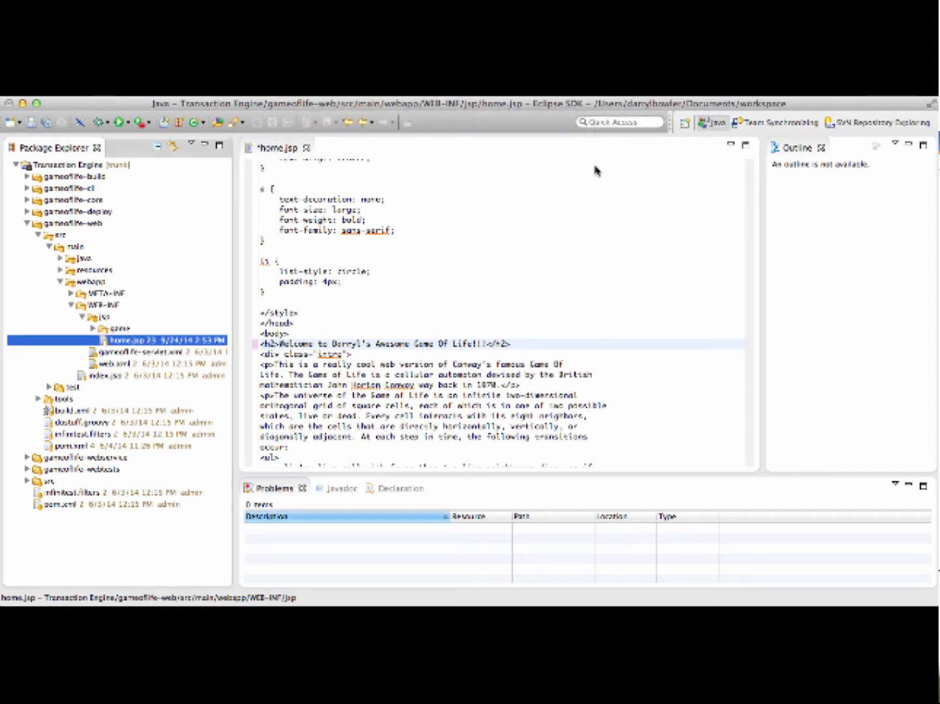
{"action": "type", "text": "mad"}
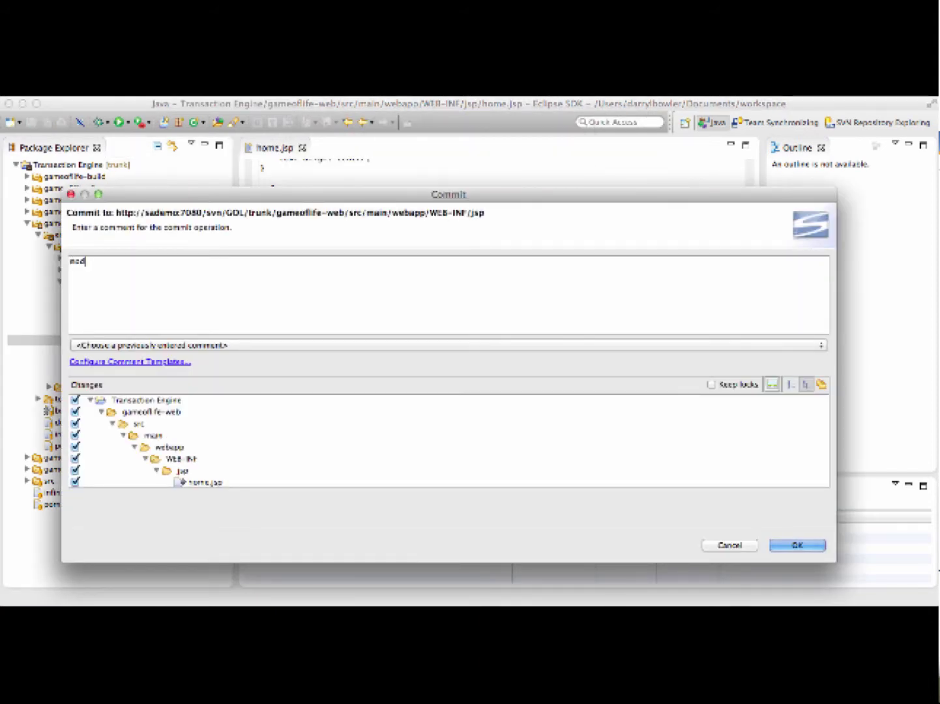
{"action": "type", "text": "e a change"}
{"action": "left_click", "coordinate": [820, 549]}
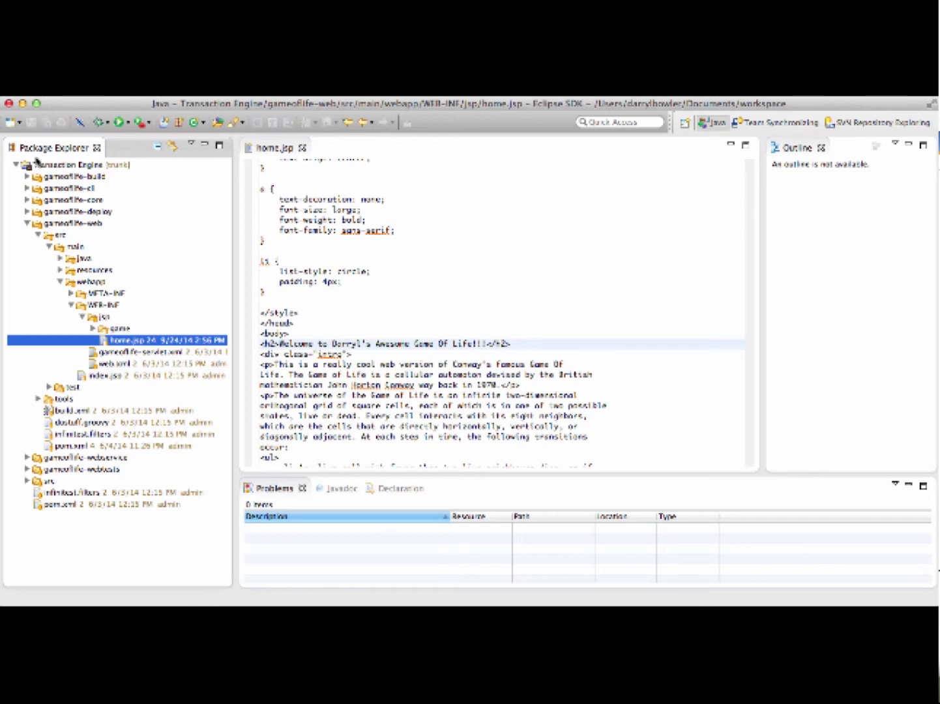
Switch to the browser's Game Of Life page and highlight the word "Splendid" in its welcome heading
{"action": "left_click", "coordinate": [23, 103]}
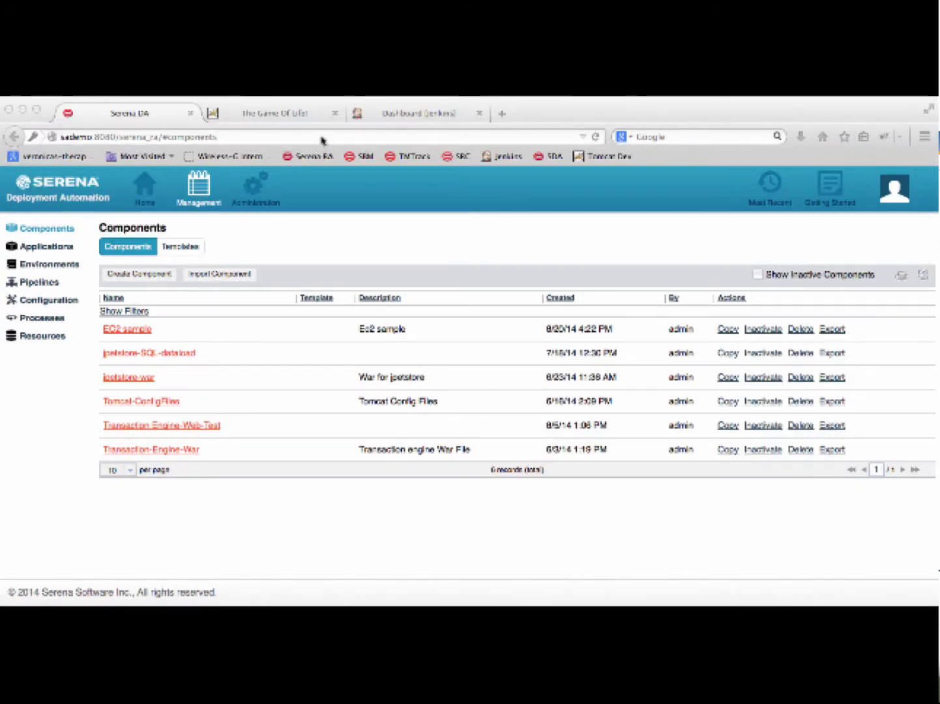
{"action": "left_click", "coordinate": [322, 114]}
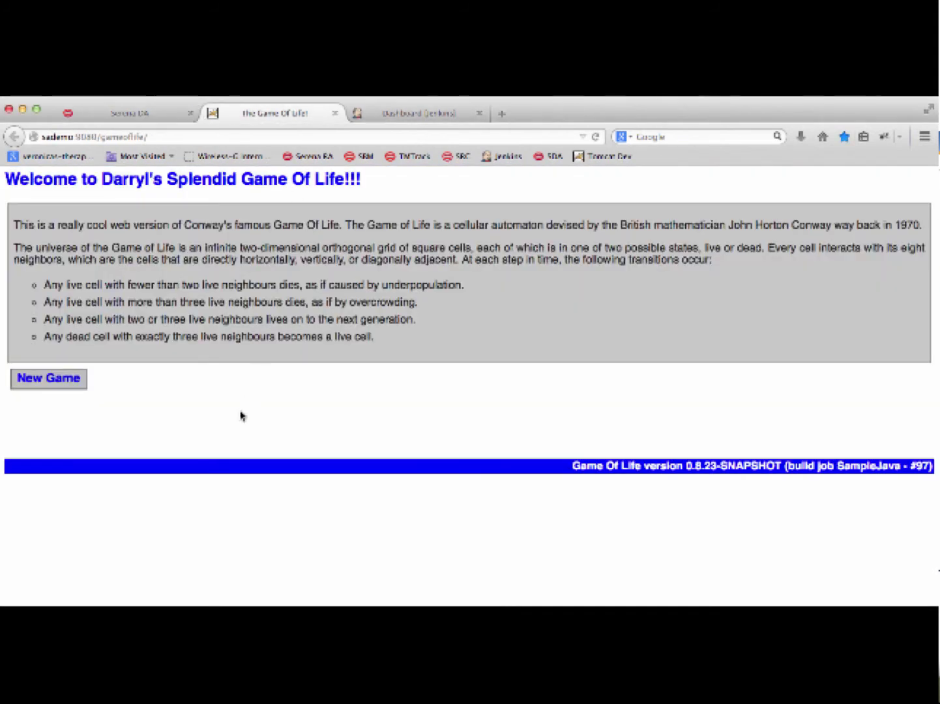
{"action": "double_click", "coordinate": [211, 183]}
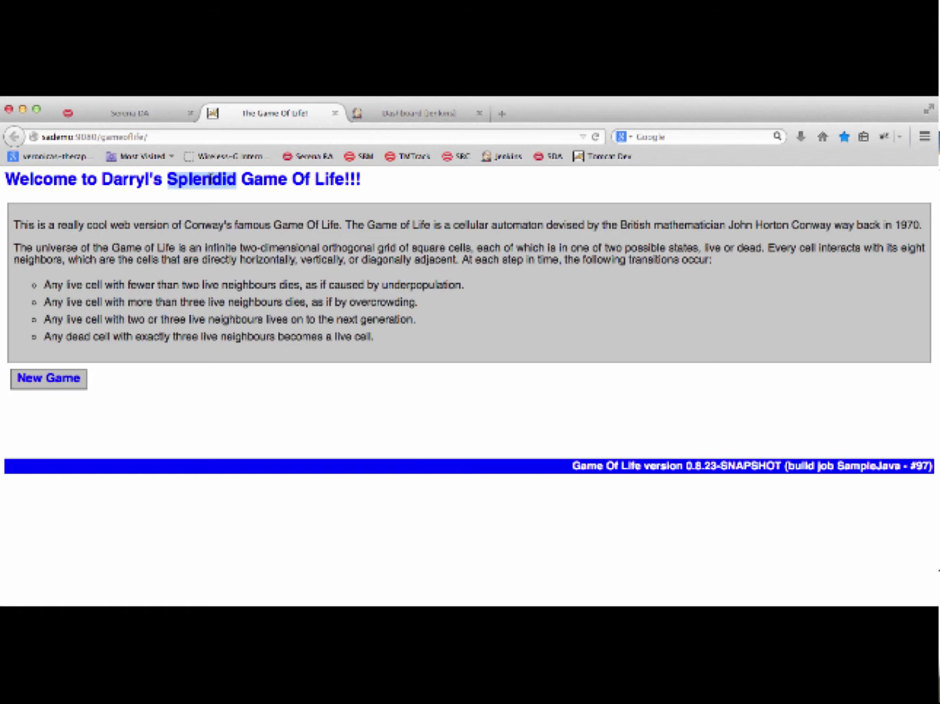
In Jenkins, refresh the dashboard and view the console output of SampleJava build #98
{"action": "left_click", "coordinate": [428, 115]}
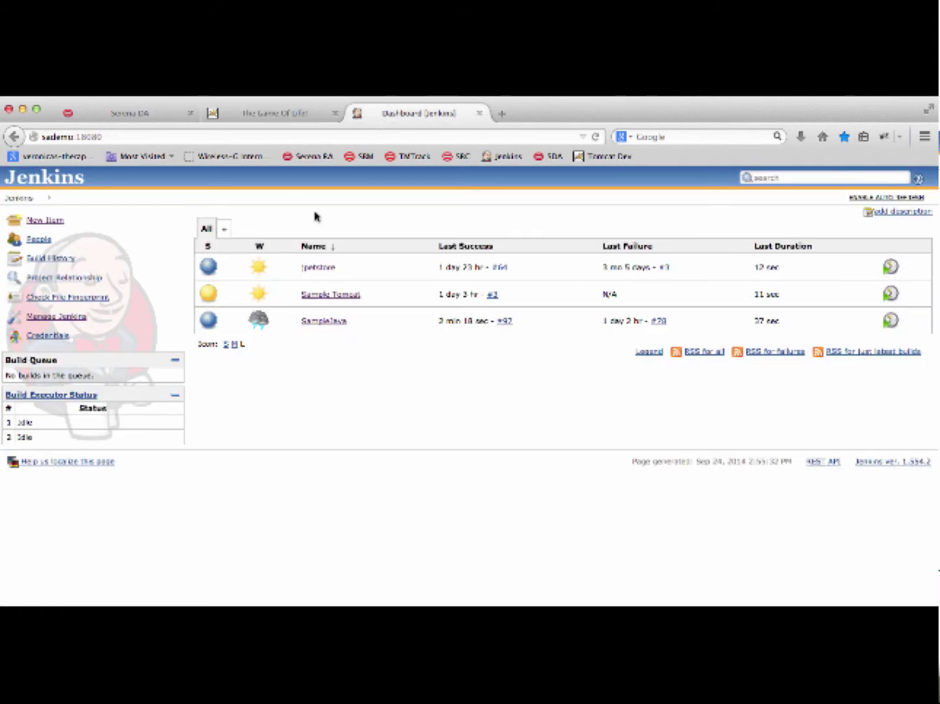
{"action": "left_click", "coordinate": [595, 138]}
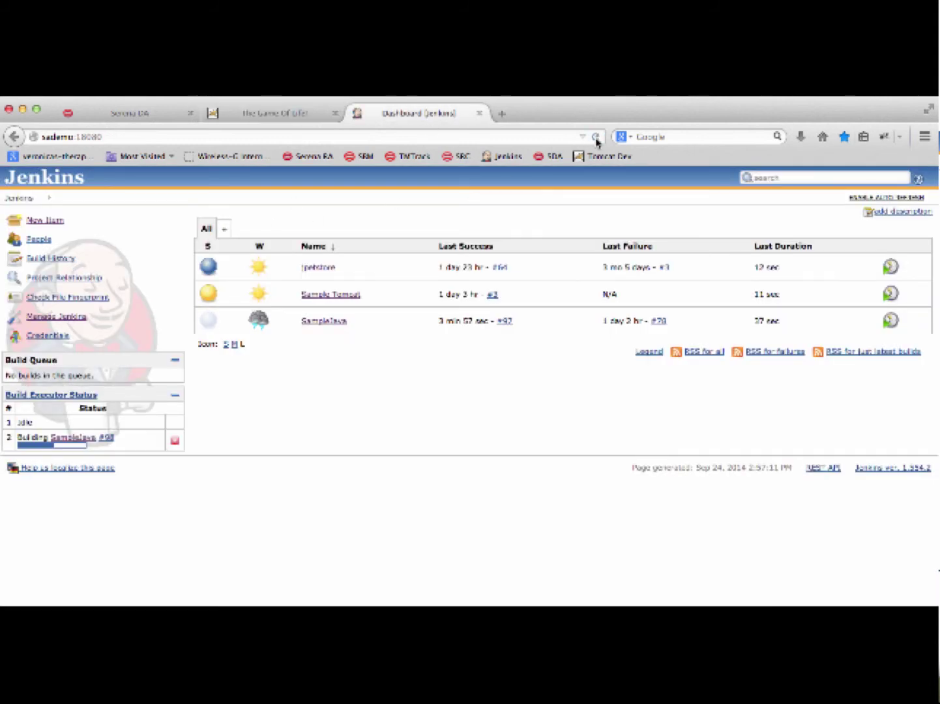
{"action": "left_click", "coordinate": [108, 439]}
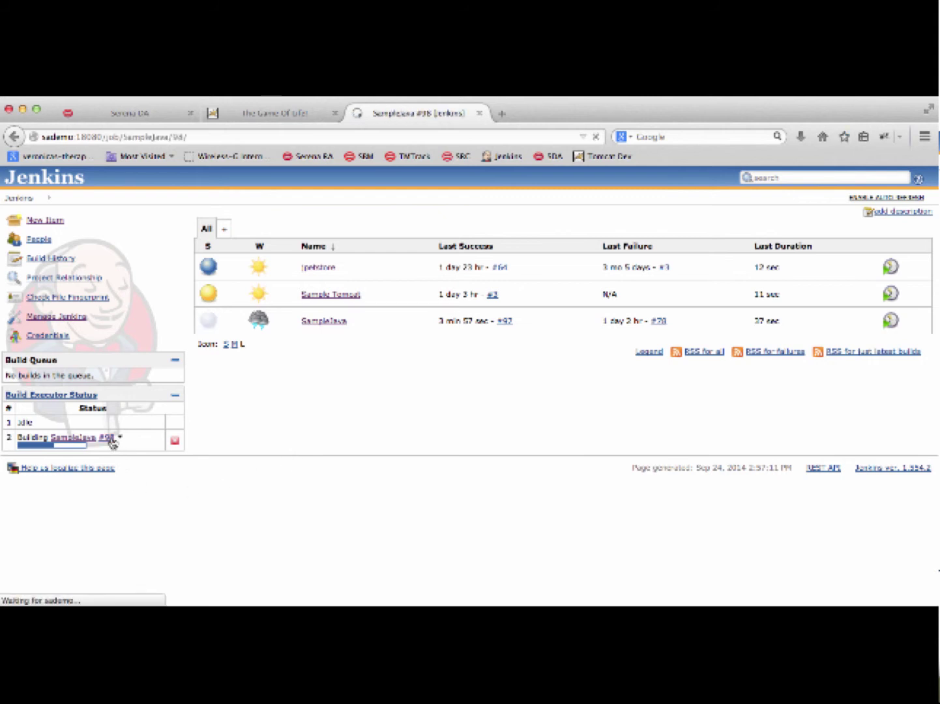
{"action": "left_click", "coordinate": [67, 278]}
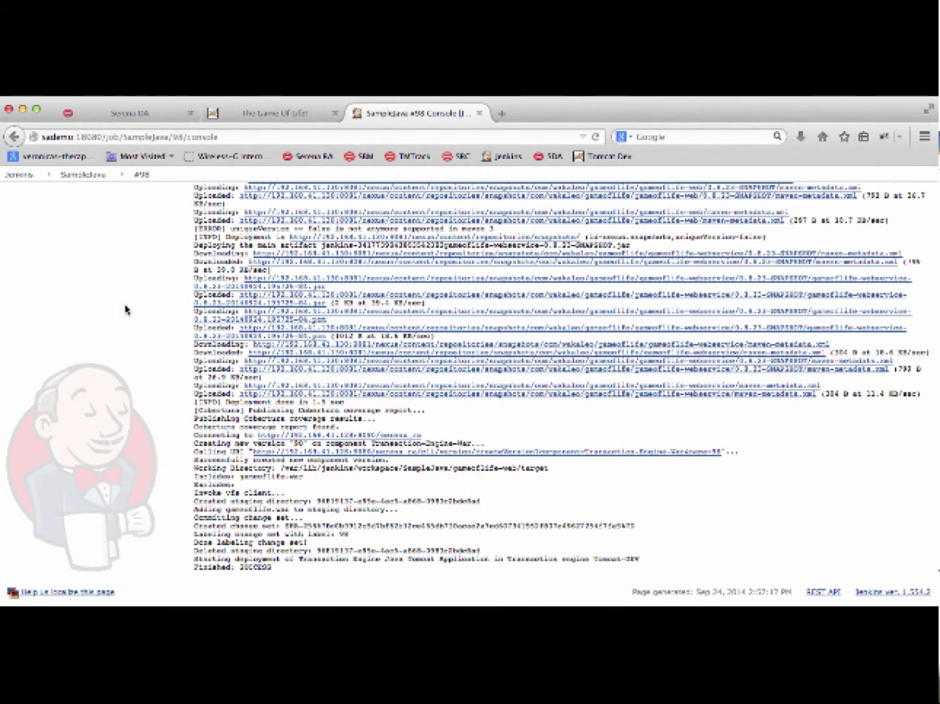
In Serena Deployment Automation, open version 98 of the Transaction-Engine-War component to view its artifacts
{"action": "left_click", "coordinate": [143, 121]}
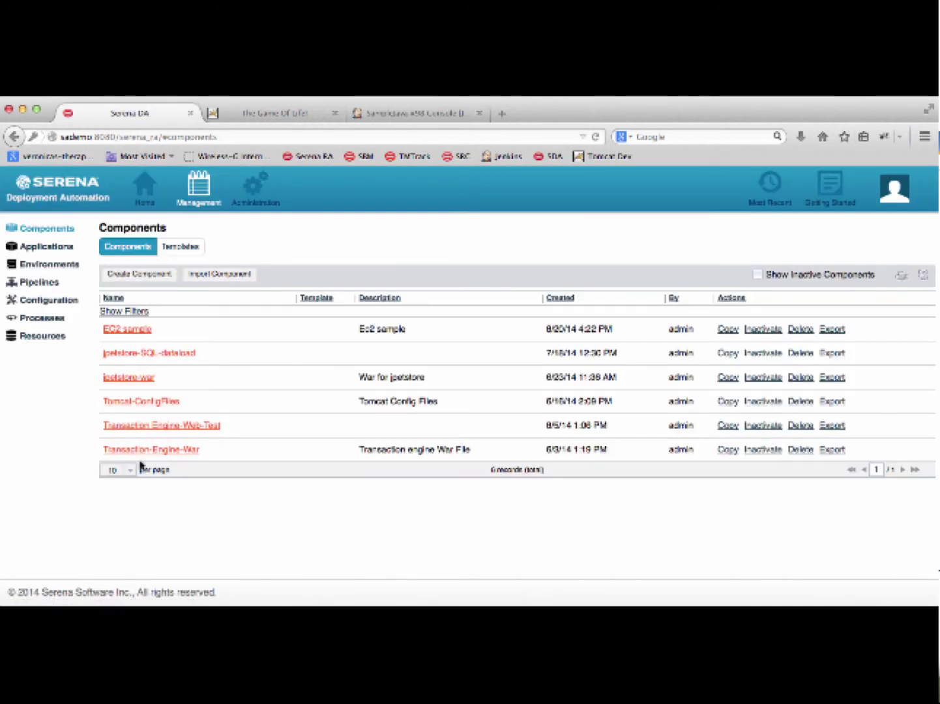
{"action": "left_click", "coordinate": [151, 449]}
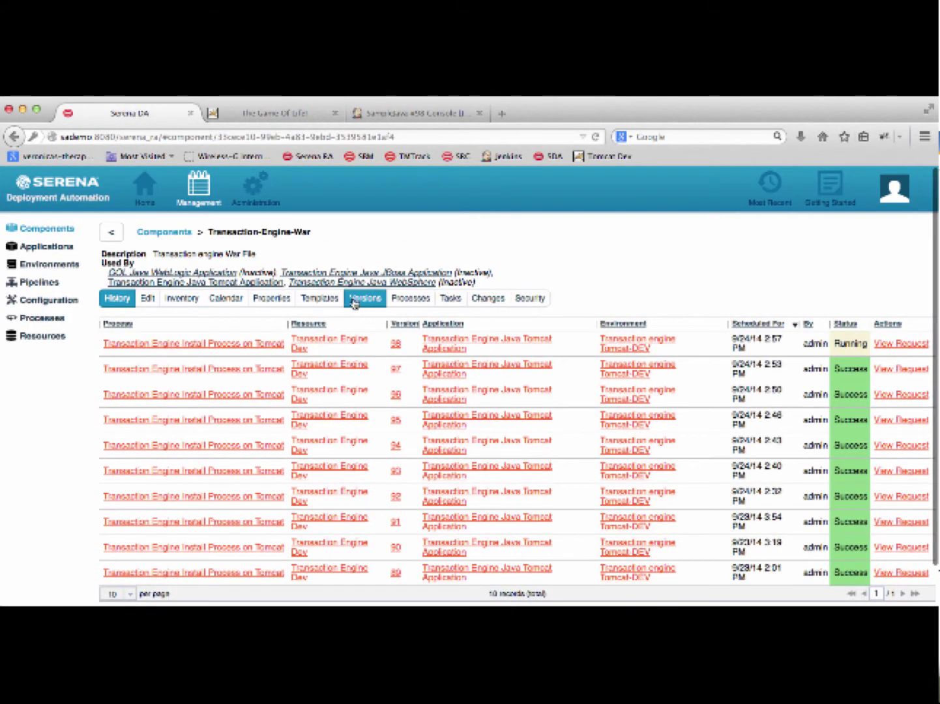
{"action": "left_click", "coordinate": [354, 302]}
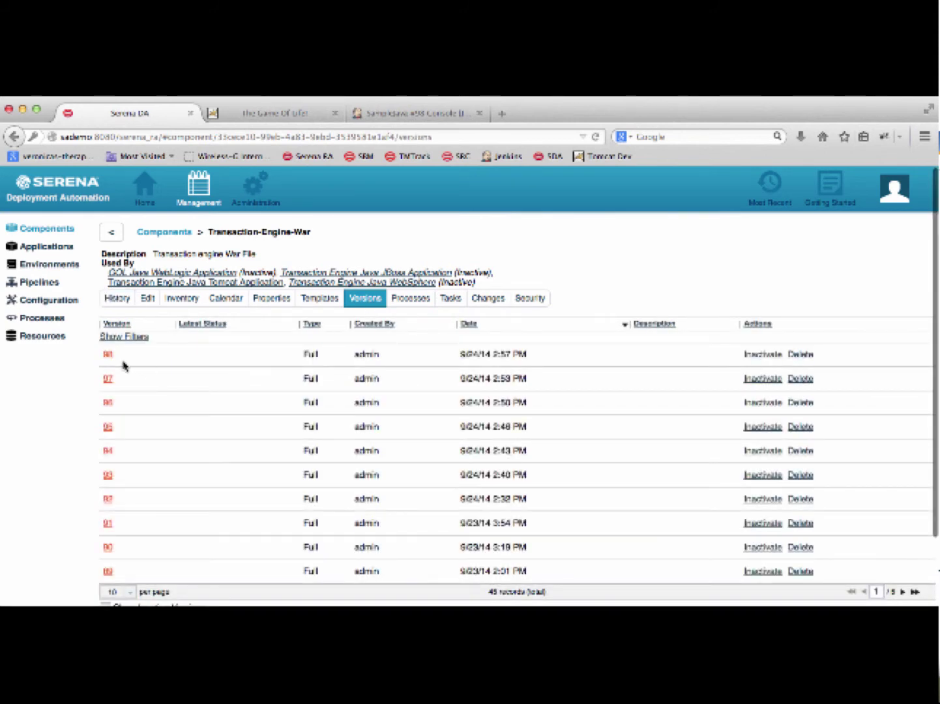
{"action": "left_click", "coordinate": [109, 357]}
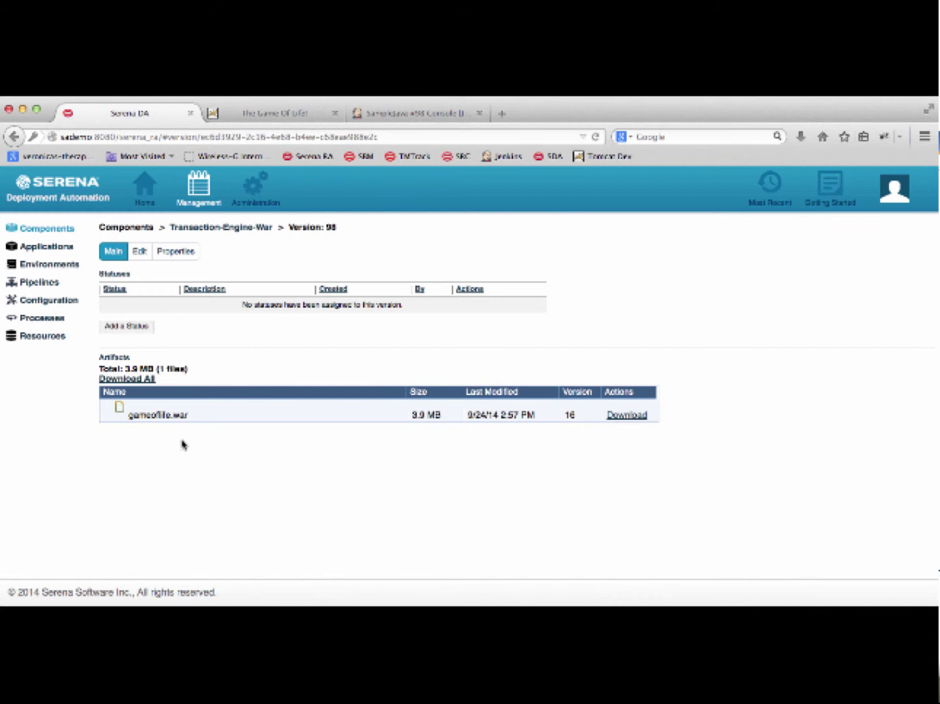
Open the Transaction Engine Java Tomcat Application and check the component inventory of its Tomcat-DEV environment
{"action": "left_click", "coordinate": [56, 248]}
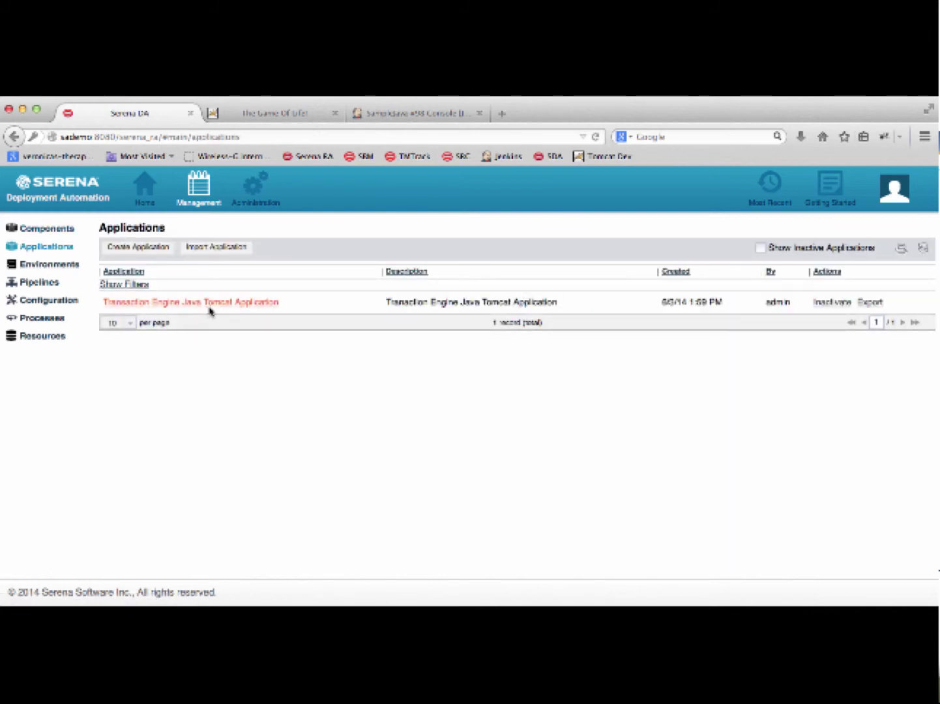
{"action": "left_click", "coordinate": [219, 305]}
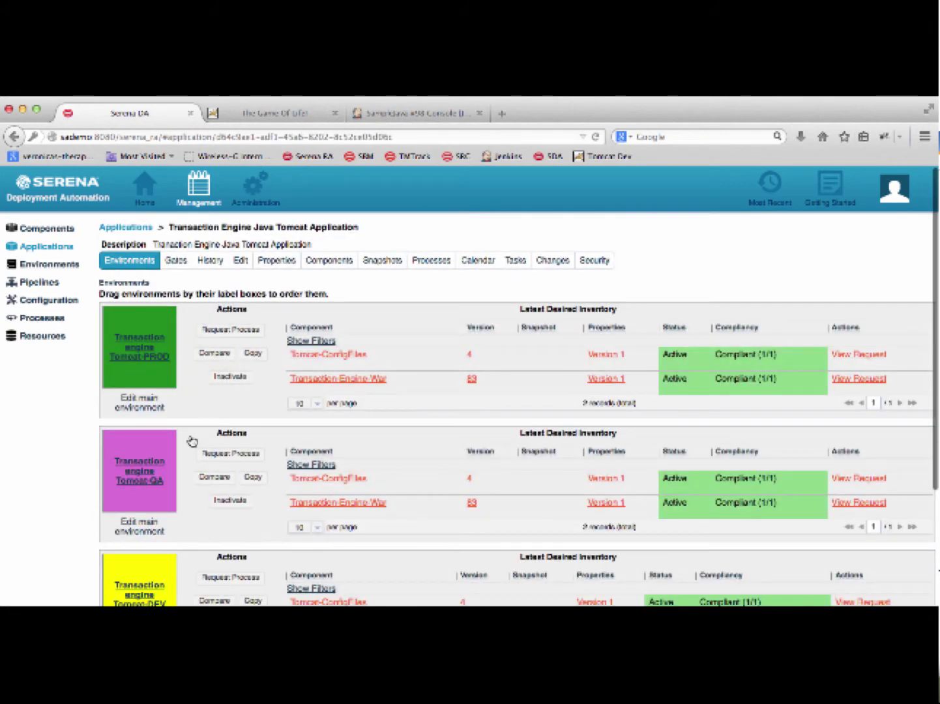
{"action": "scroll", "coordinate": [190, 441], "scroll_direction": "down", "scroll_amount": 3}
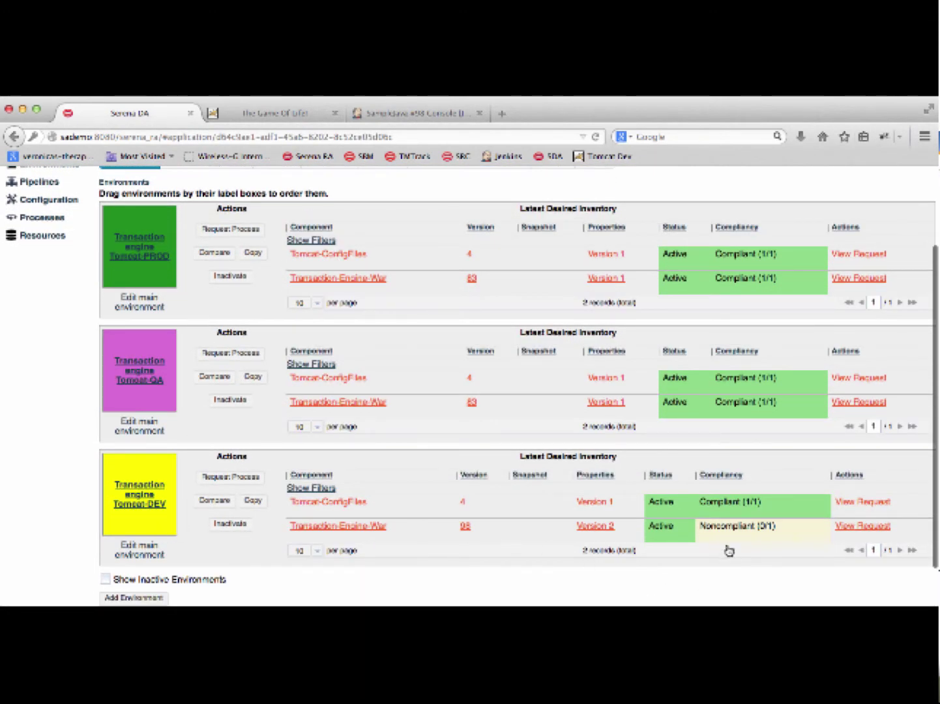
View the Tomcat-DEV deployment request for Transaction-Engine-War and examine the Install Component execution details for version 98
{"action": "left_click", "coordinate": [861, 527]}
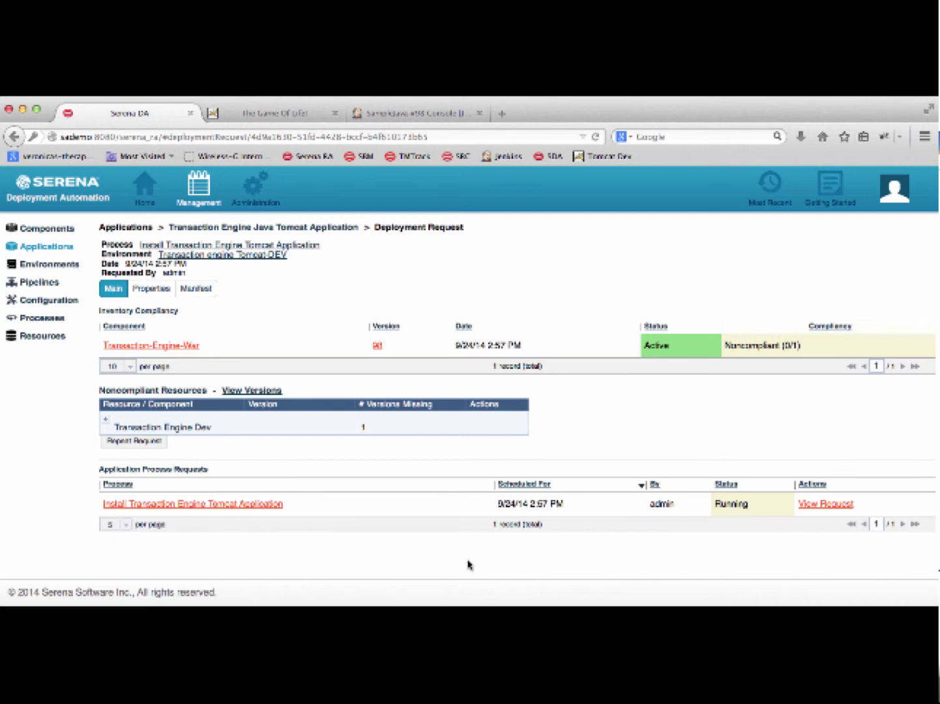
{"action": "left_click", "coordinate": [829, 505]}
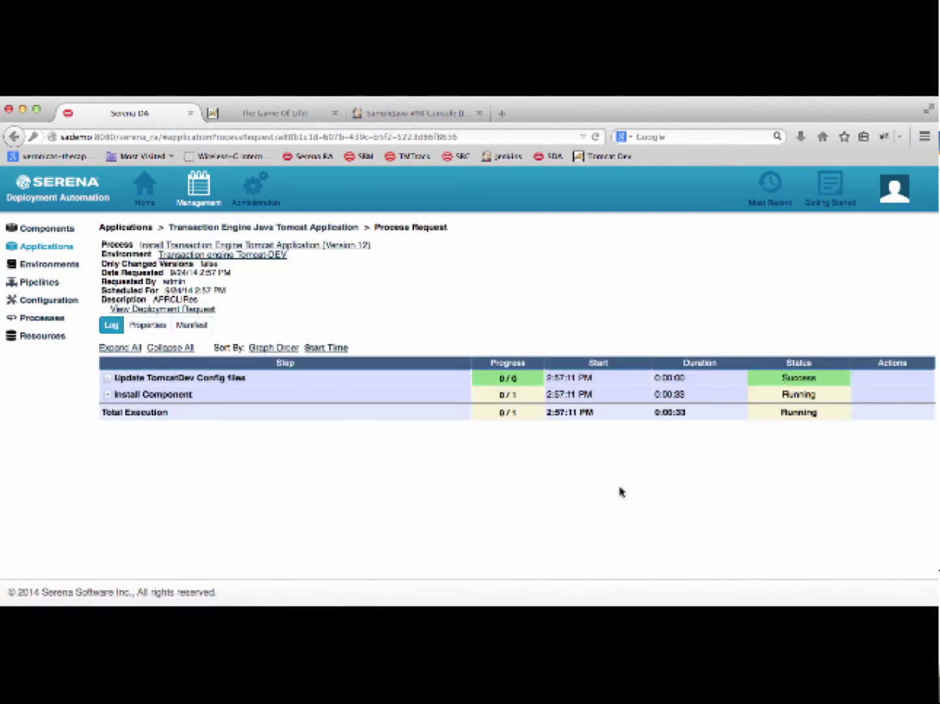
{"action": "left_click", "coordinate": [108, 395]}
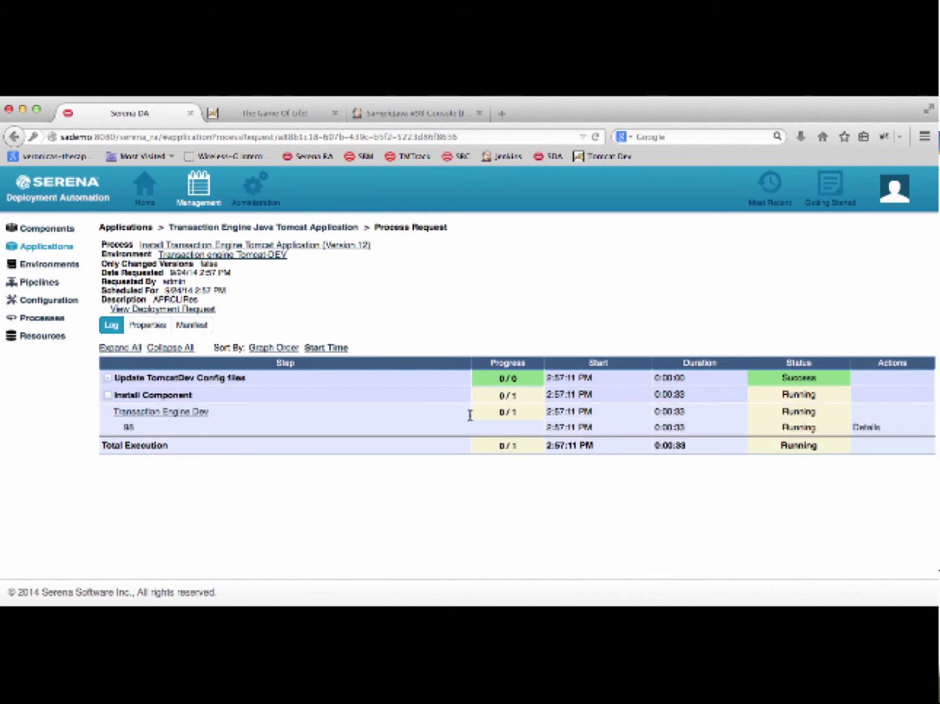
{"action": "left_click", "coordinate": [871, 428]}
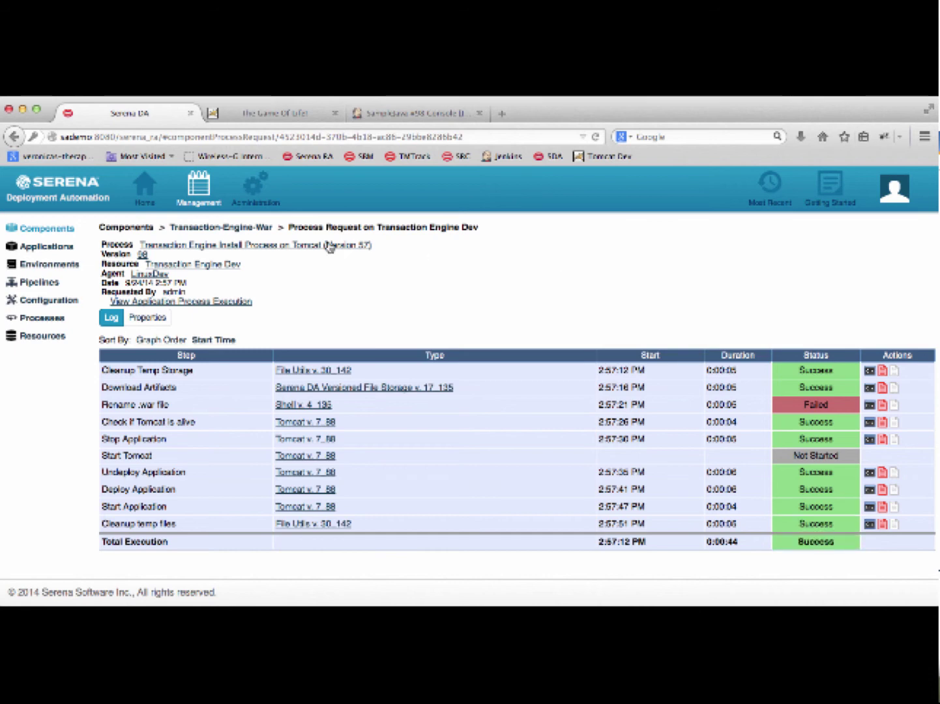
Return to the Game Of Life page and reload it to check the deployed change
{"action": "left_click", "coordinate": [292, 115]}
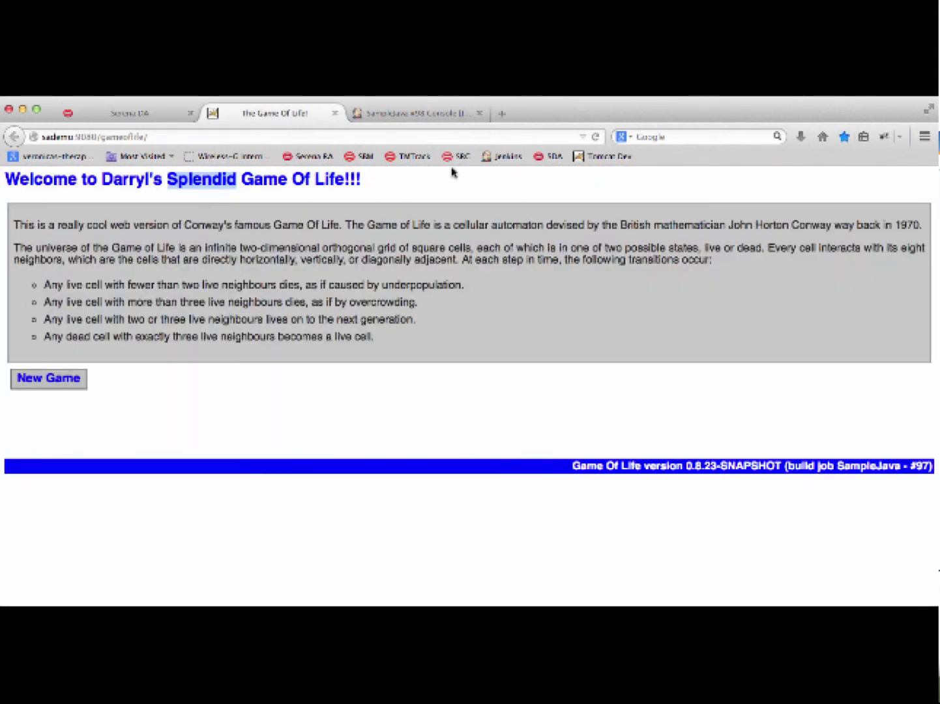
{"action": "left_click", "coordinate": [597, 138]}
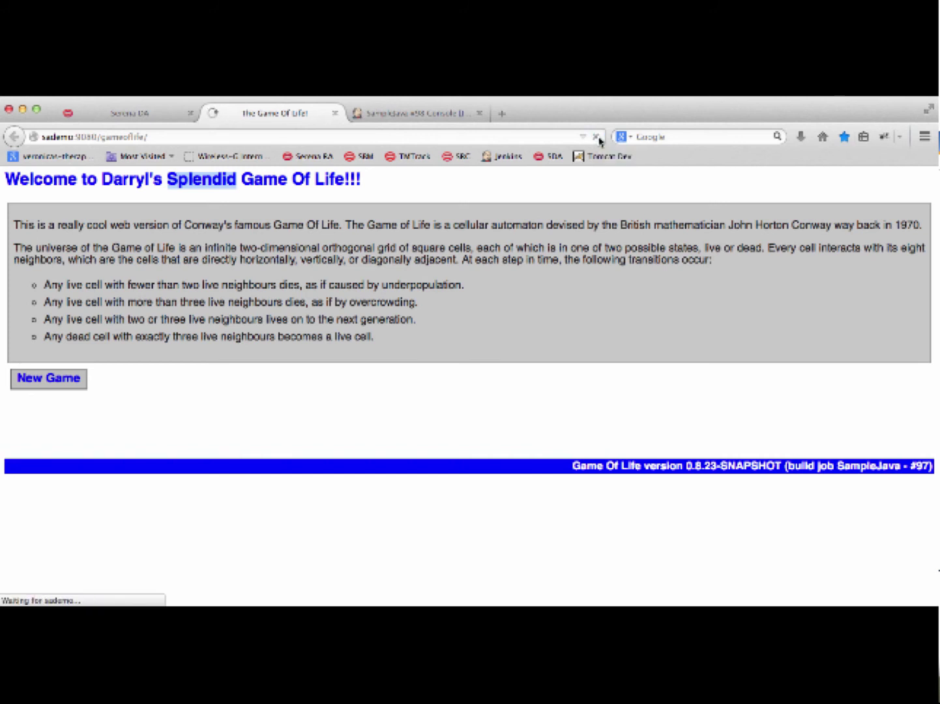